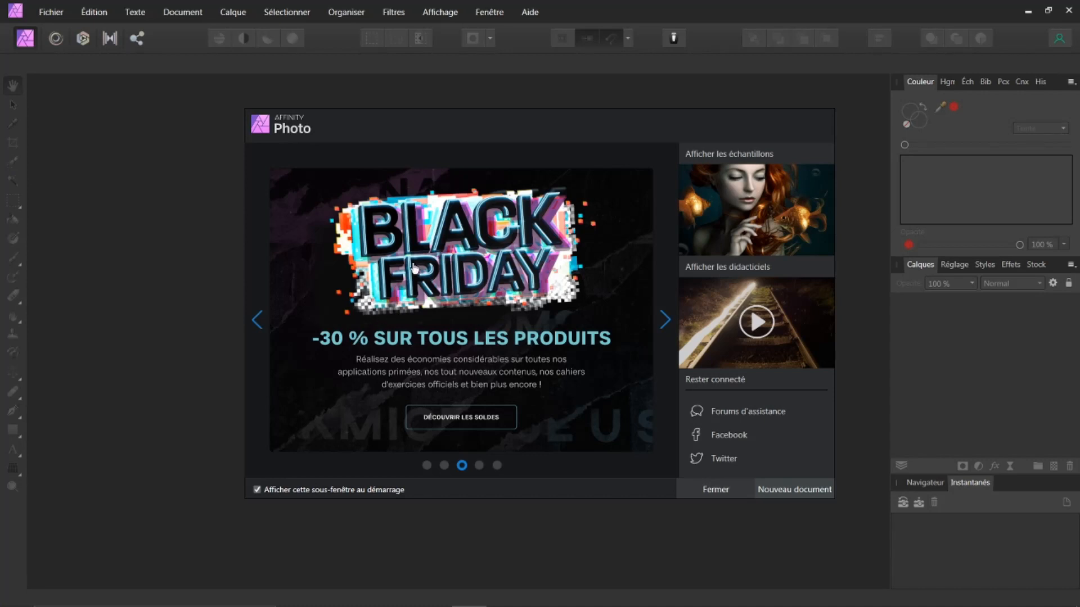
Switch to Chrome and examine the features presented on the Affinity Photo product page.
mouse_move(325, 605)
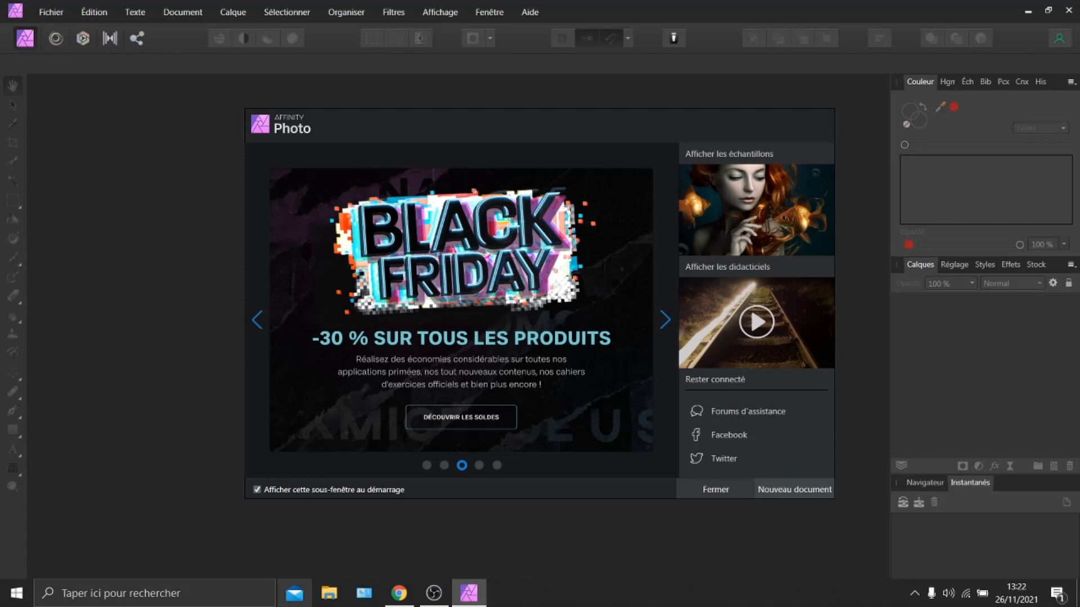
click(397, 597)
scroll(416, 525, down, 15)
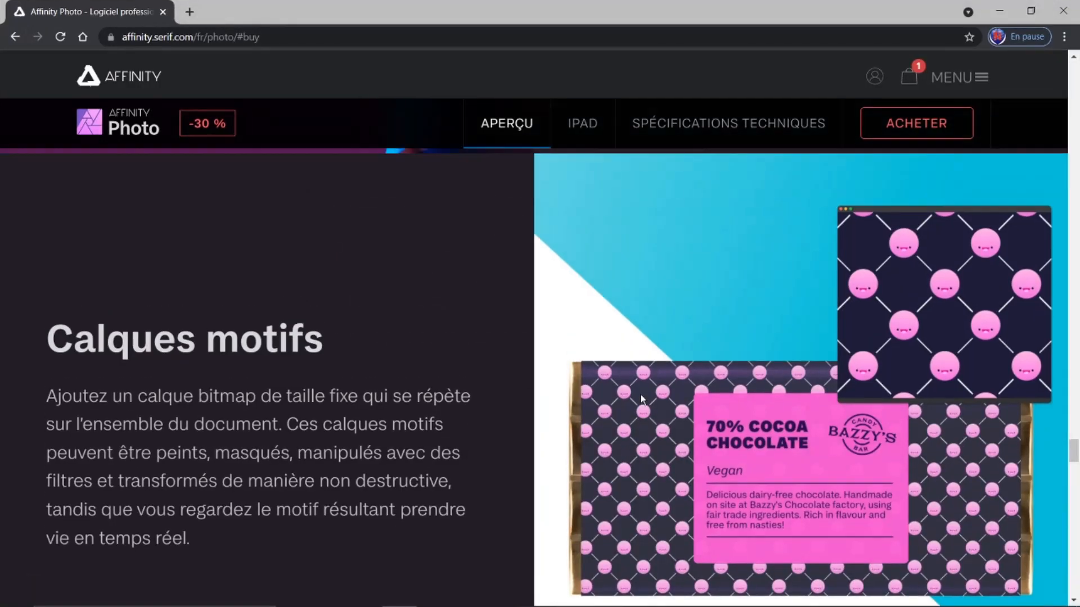
scroll(646, 389, up, 5)
scroll(646, 389, up, 20)
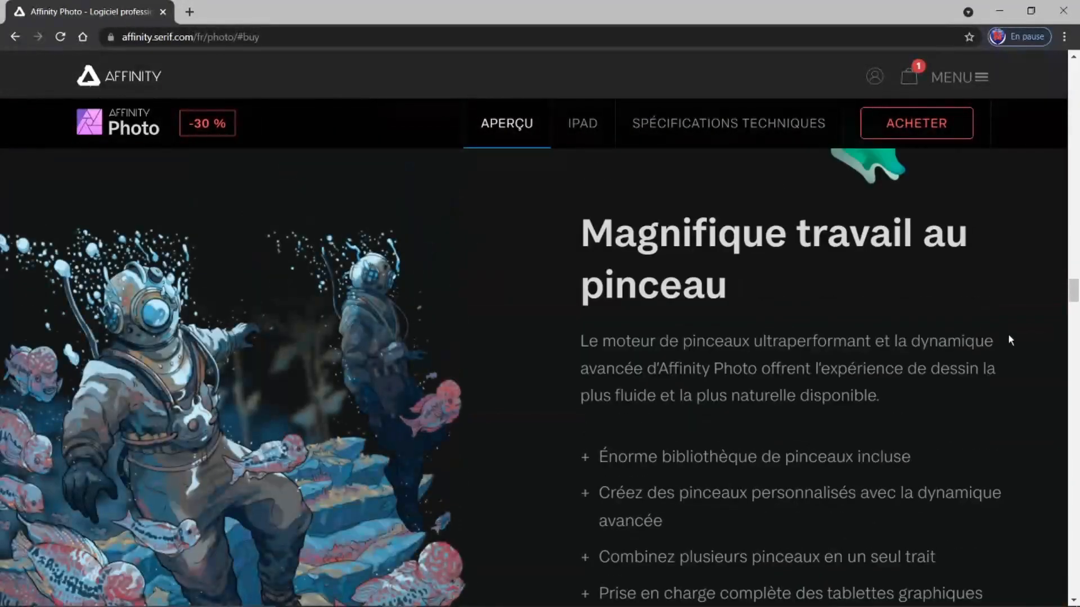
drag(1073, 291, 1070, 56)
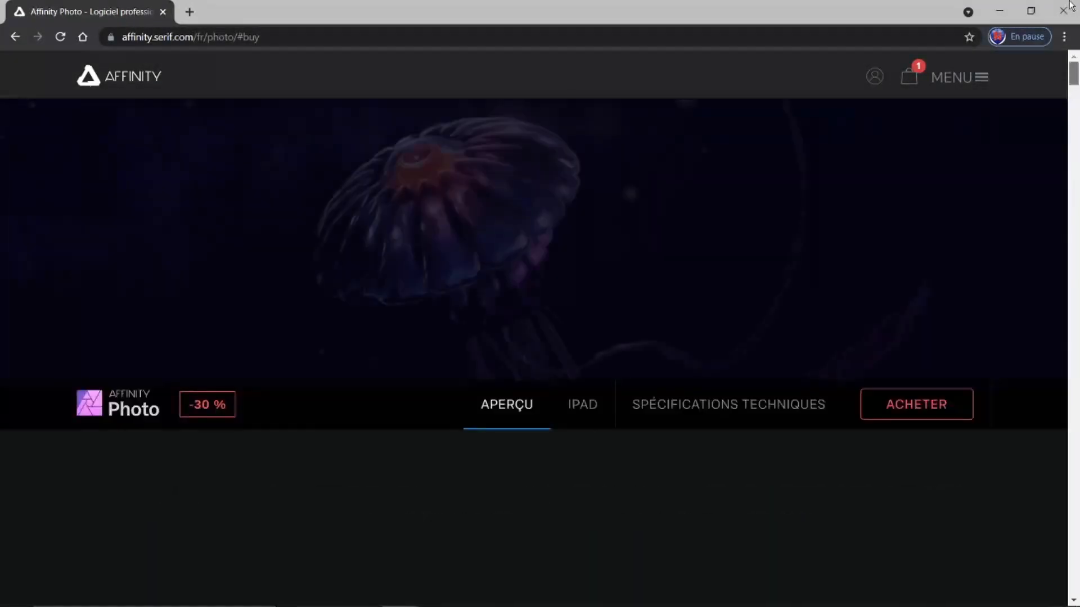
scroll(743, 180, down, 1)
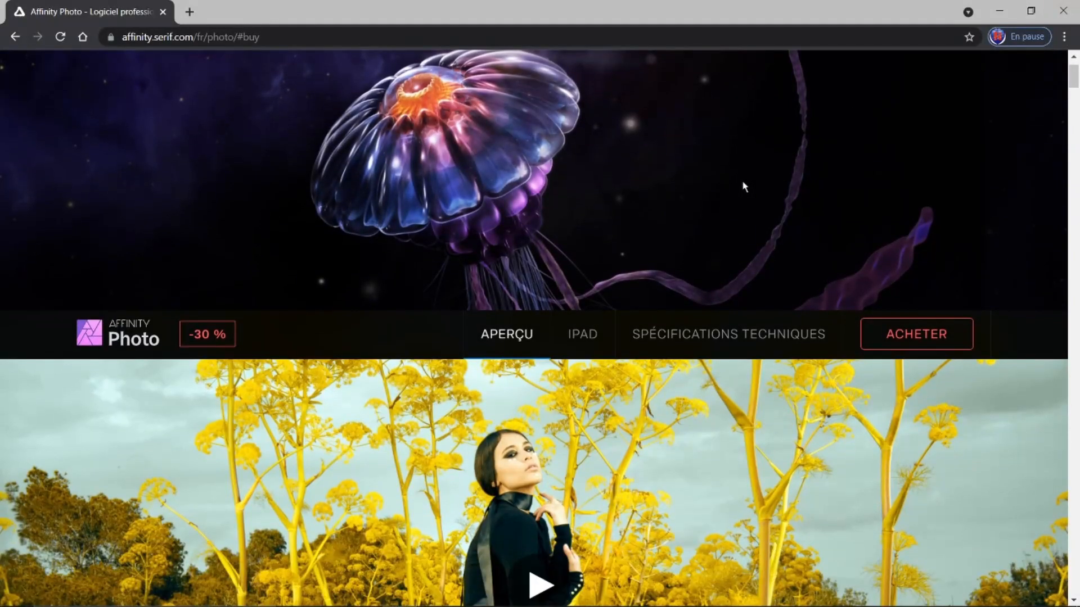
scroll(741, 183, down, 8)
scroll(737, 191, down, 15)
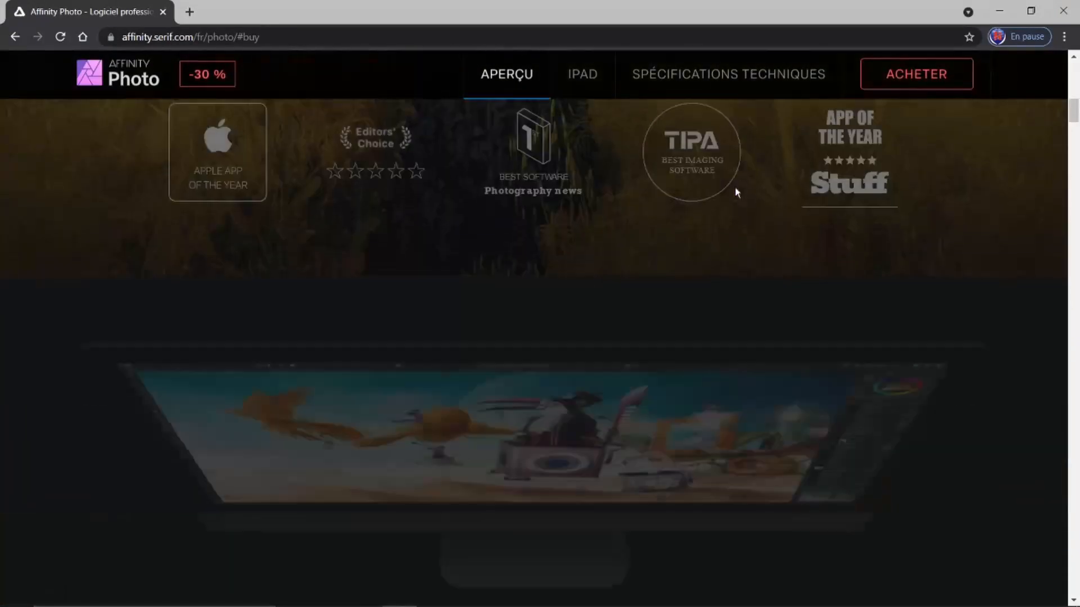
scroll(736, 194, down, 12)
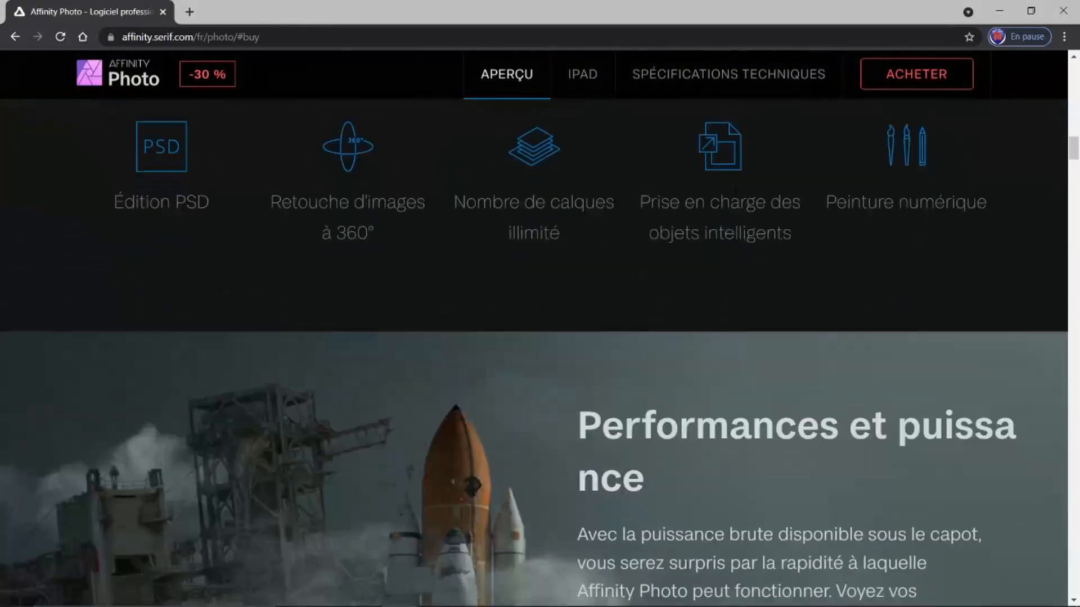
scroll(736, 195, up, 6)
scroll(735, 191, up, 7)
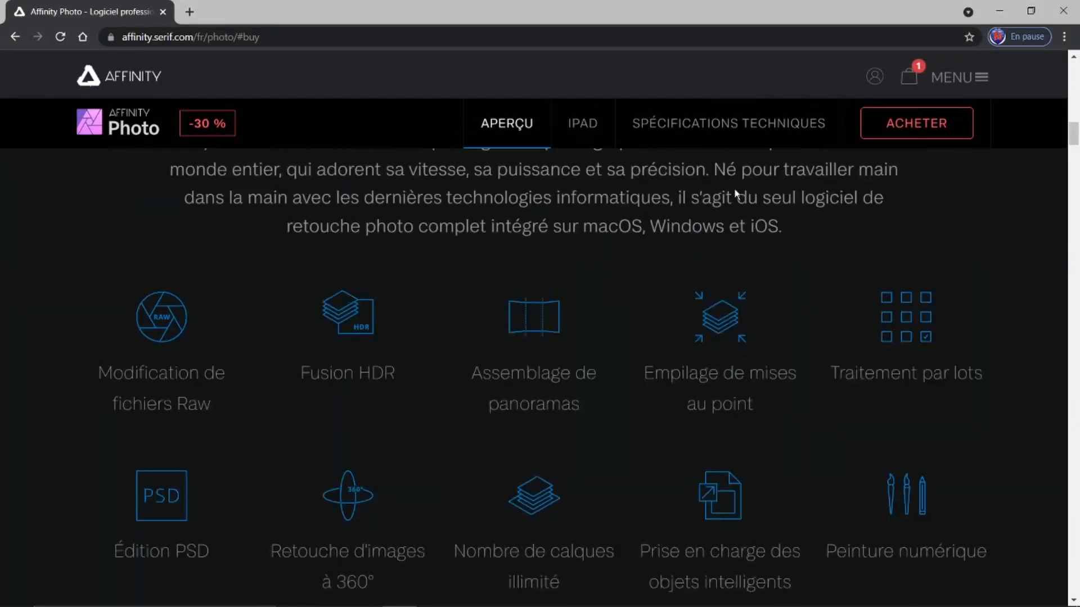
Return to the Affinity home page, review the Black Friday offers for Designer, Photo and Publisher, and open Affinity Photo's purchase options.
click(15, 37)
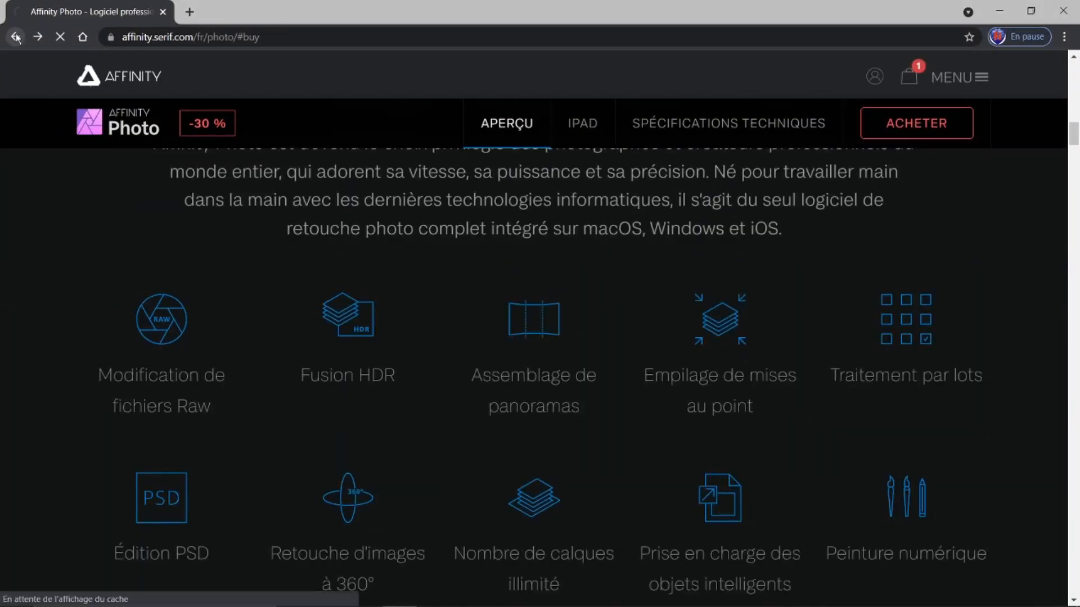
scroll(808, 234, up, 8)
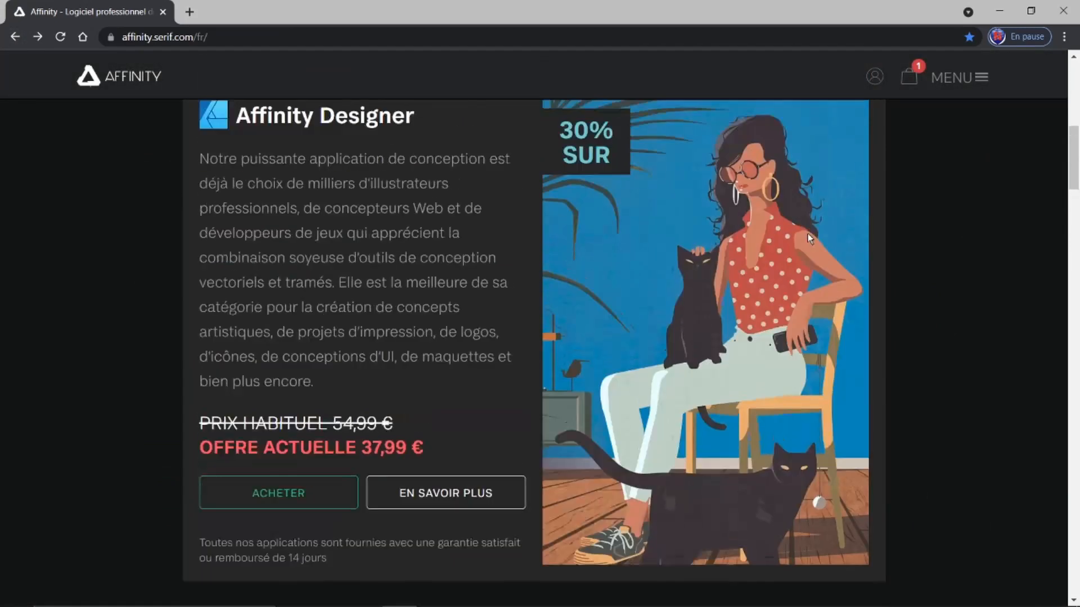
scroll(807, 234, up, 10)
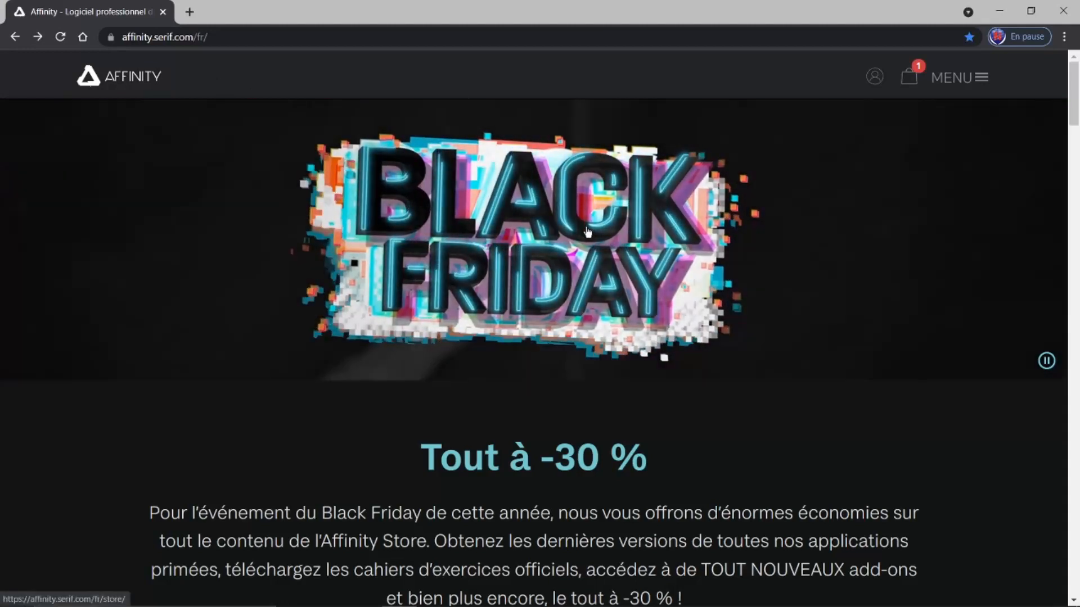
scroll(562, 310, down, 1)
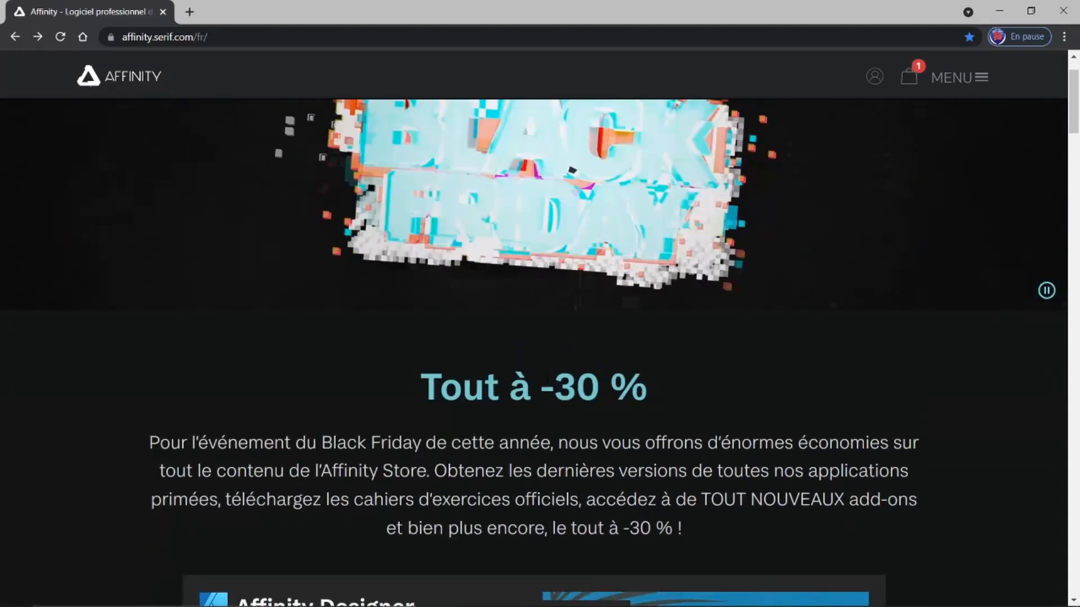
scroll(549, 379, down, 5)
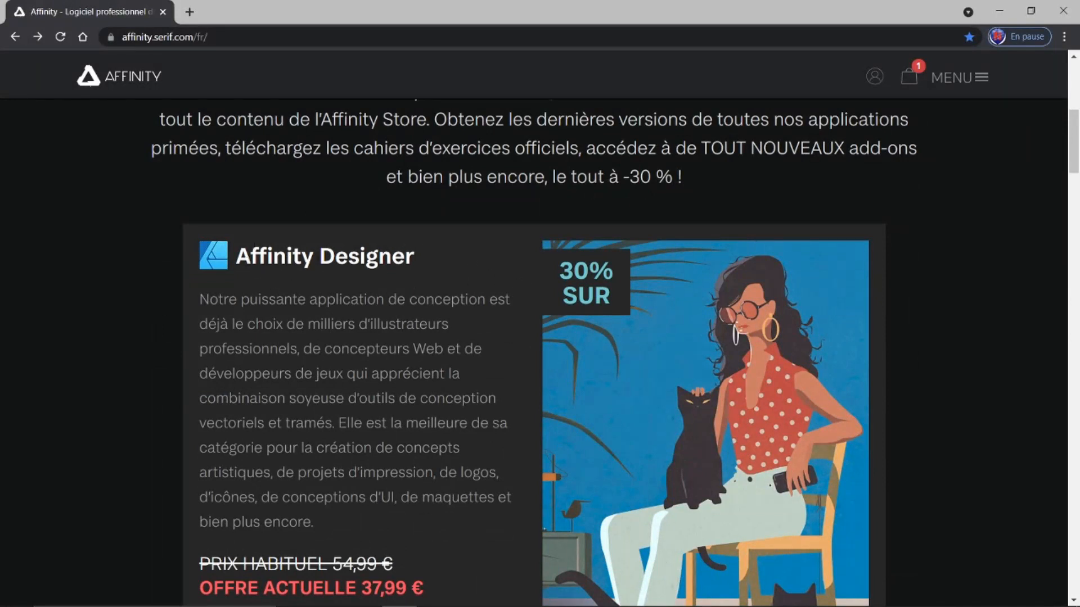
scroll(424, 273, down, 1)
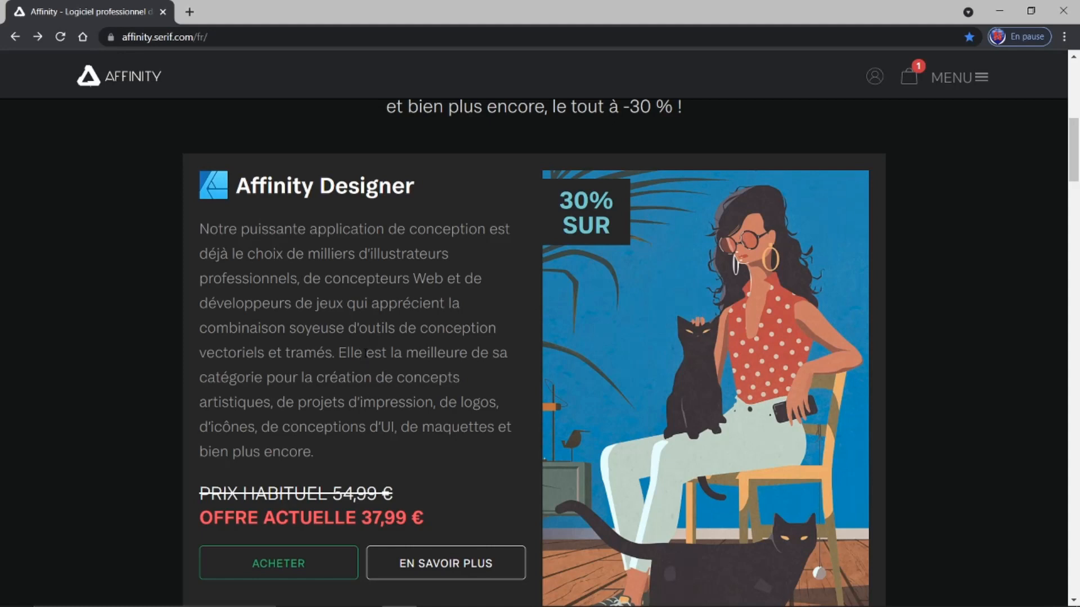
scroll(366, 353, down, 7)
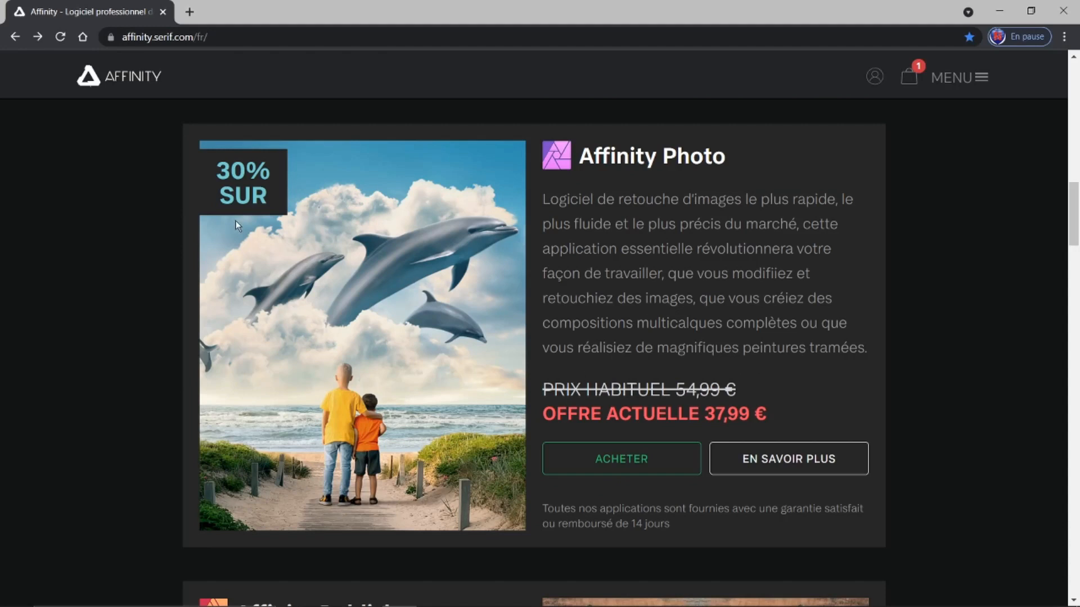
scroll(256, 213, down, 6)
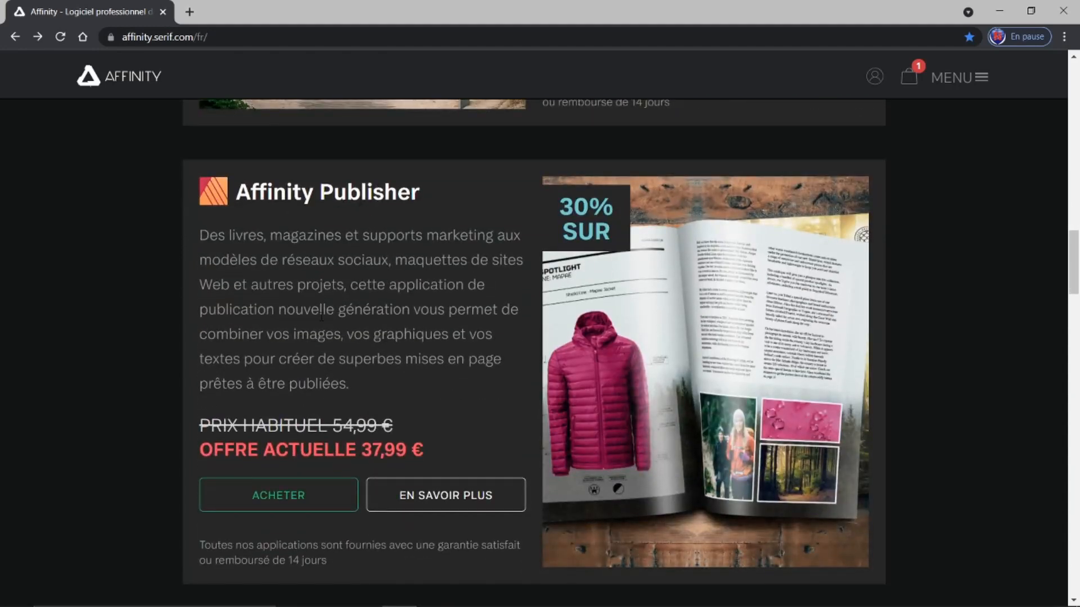
scroll(420, 295, up, 6)
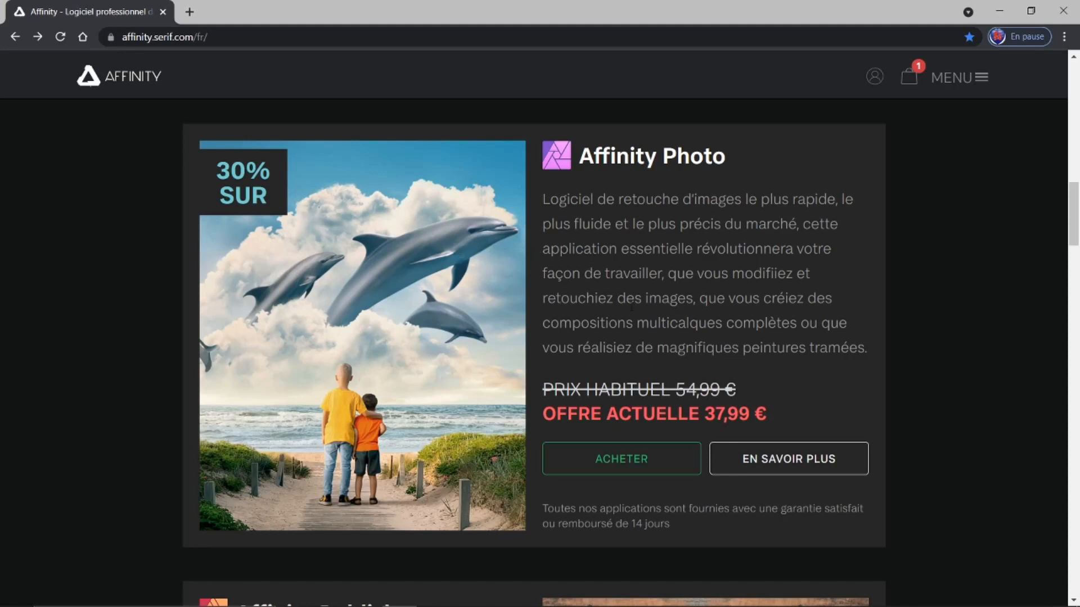
click(617, 464)
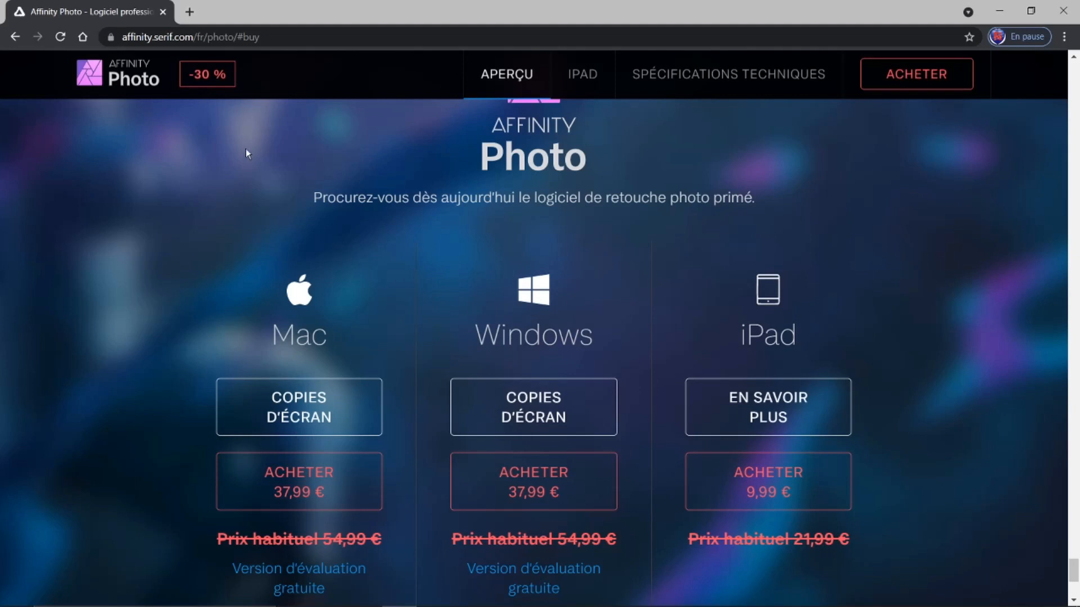
mouse_move(313, 594)
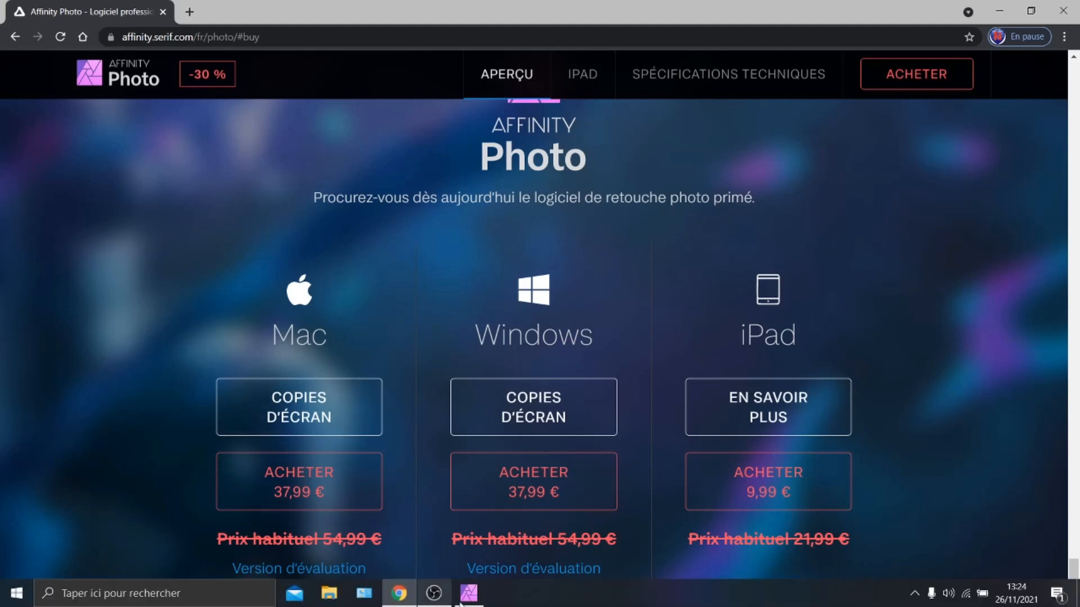
click(462, 600)
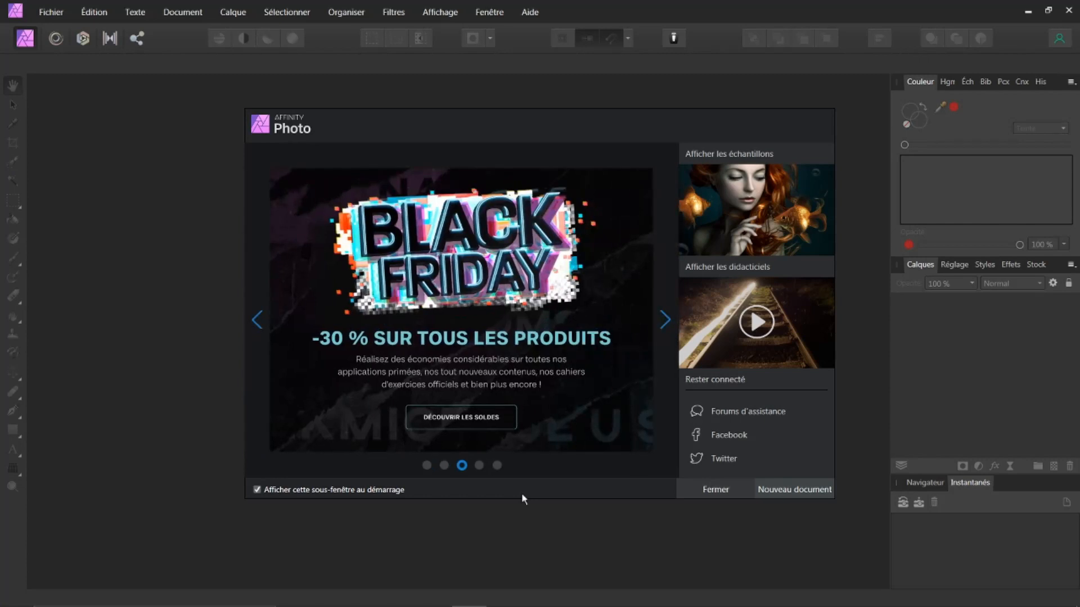
click(716, 490)
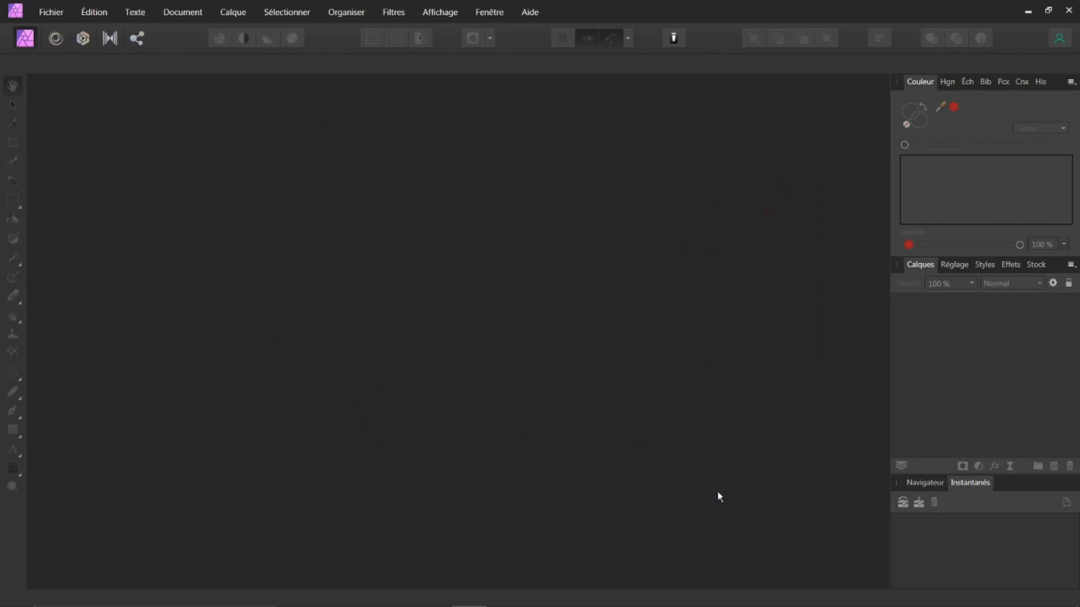
click(50, 13)
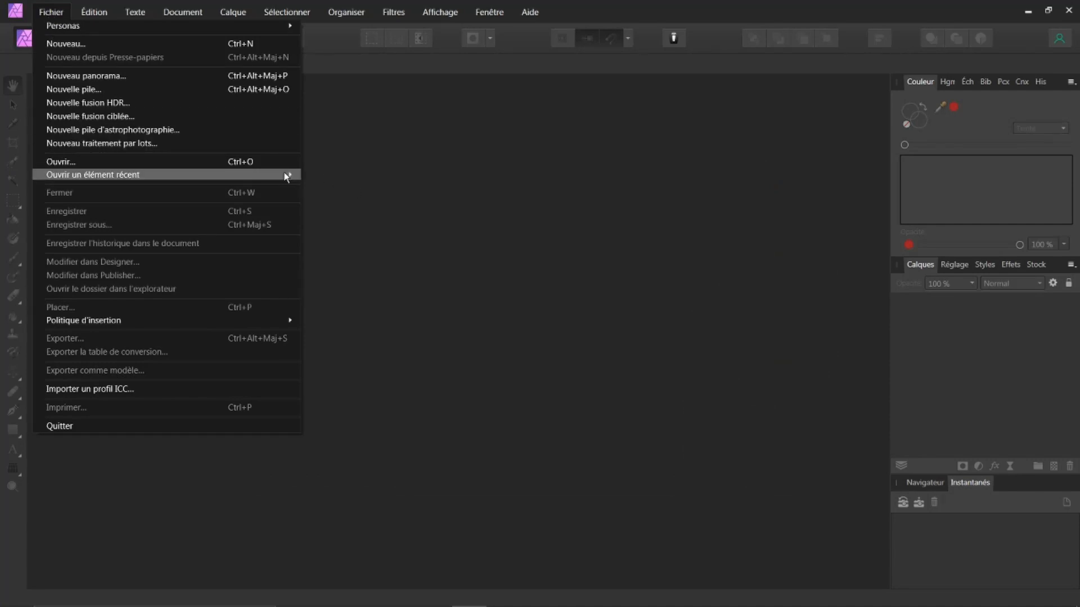
click(319, 177)
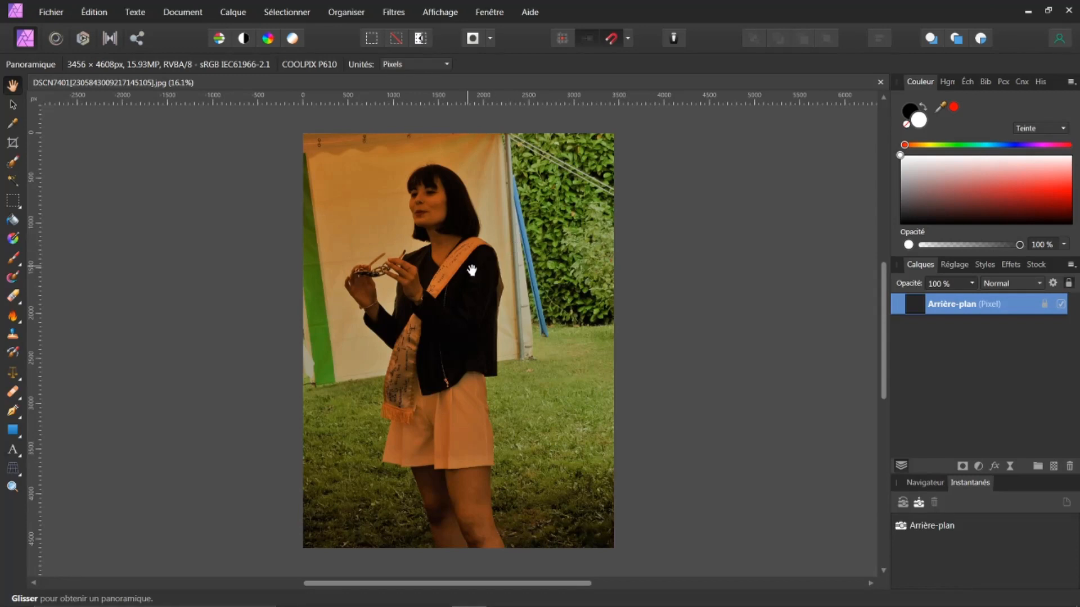
Duplicate the Arrière-plan layer and enter the Tone Mapping Persona with the copy.
scroll(467, 270, up, 5)
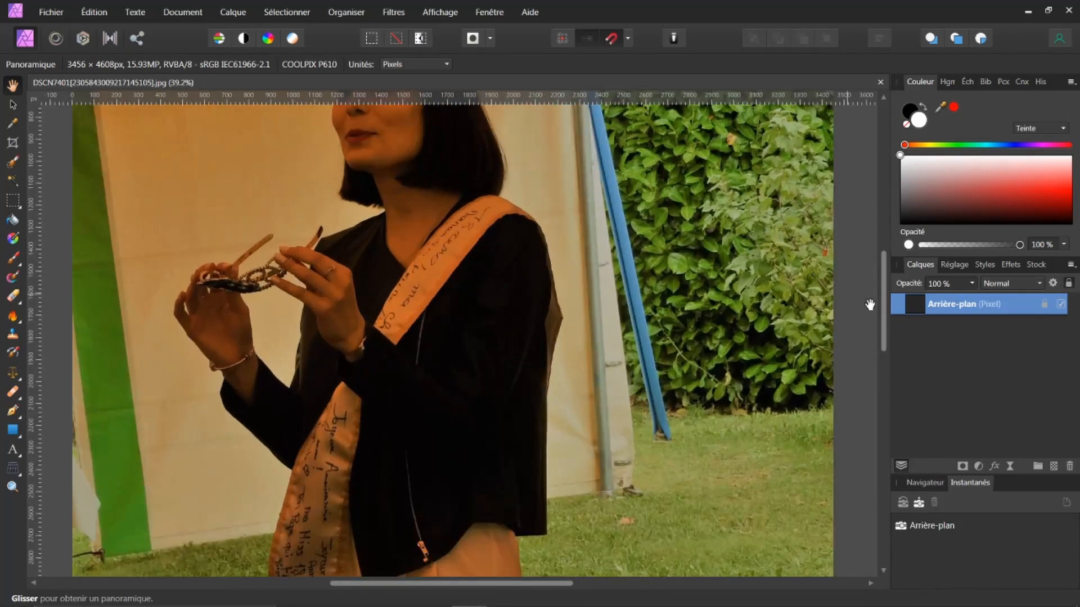
drag(883, 295, 872, 245)
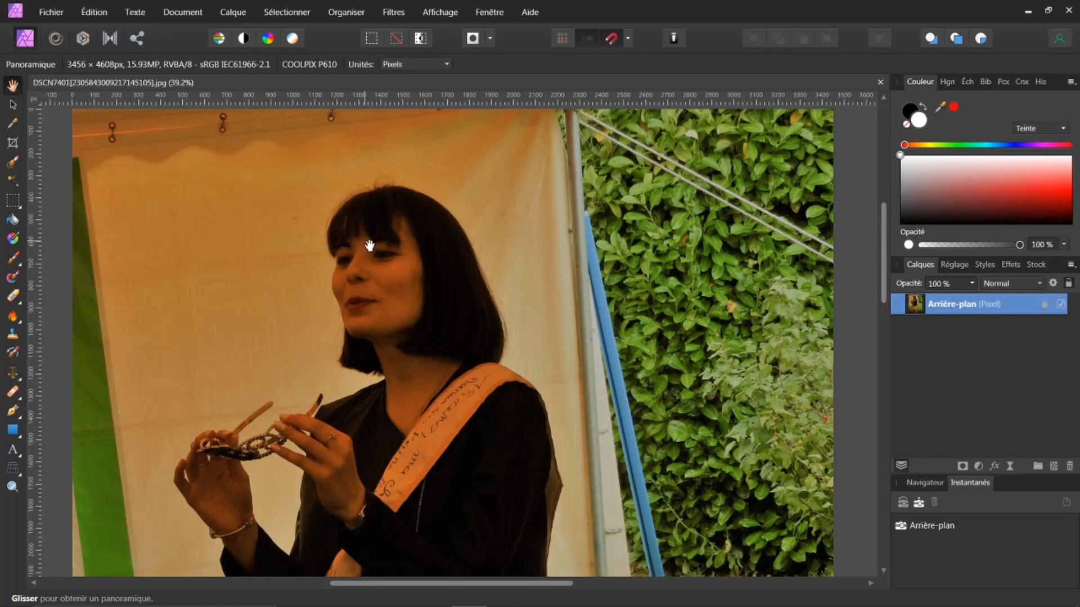
key(ctrl+0)
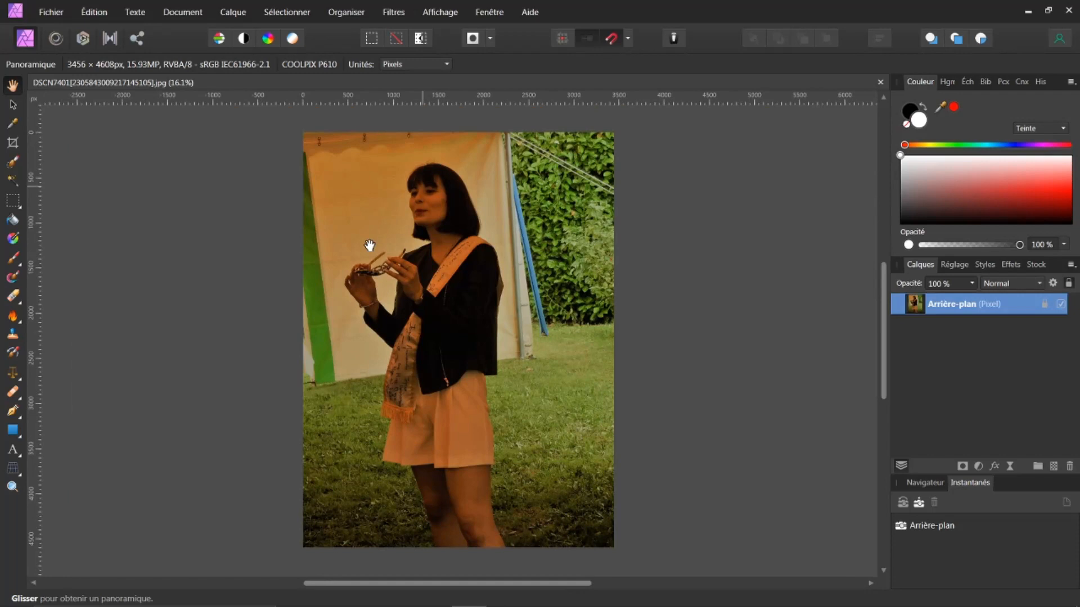
key(ctrl+j)
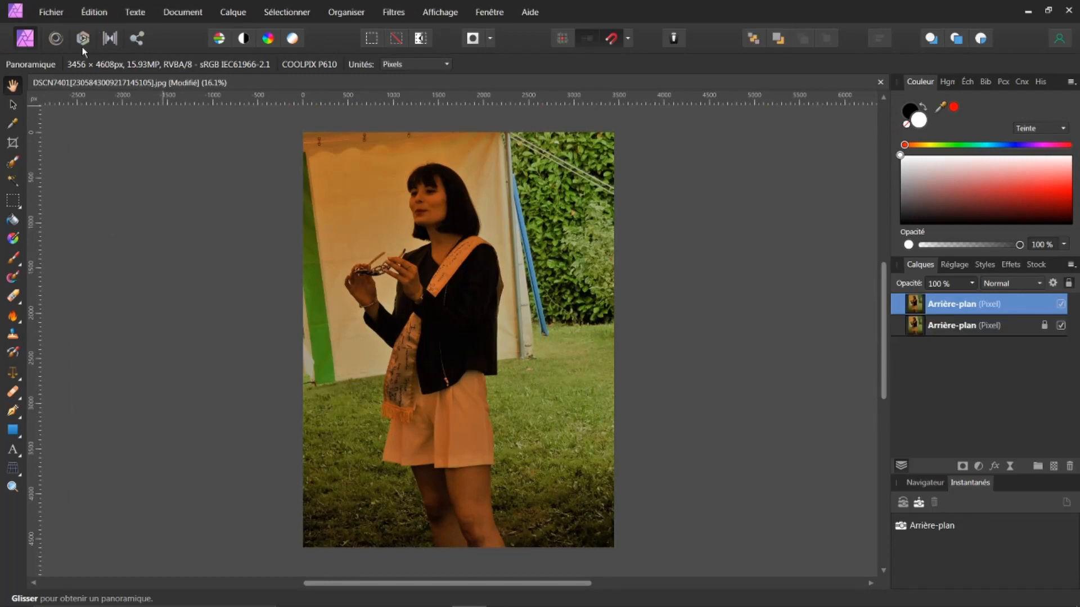
click(112, 42)
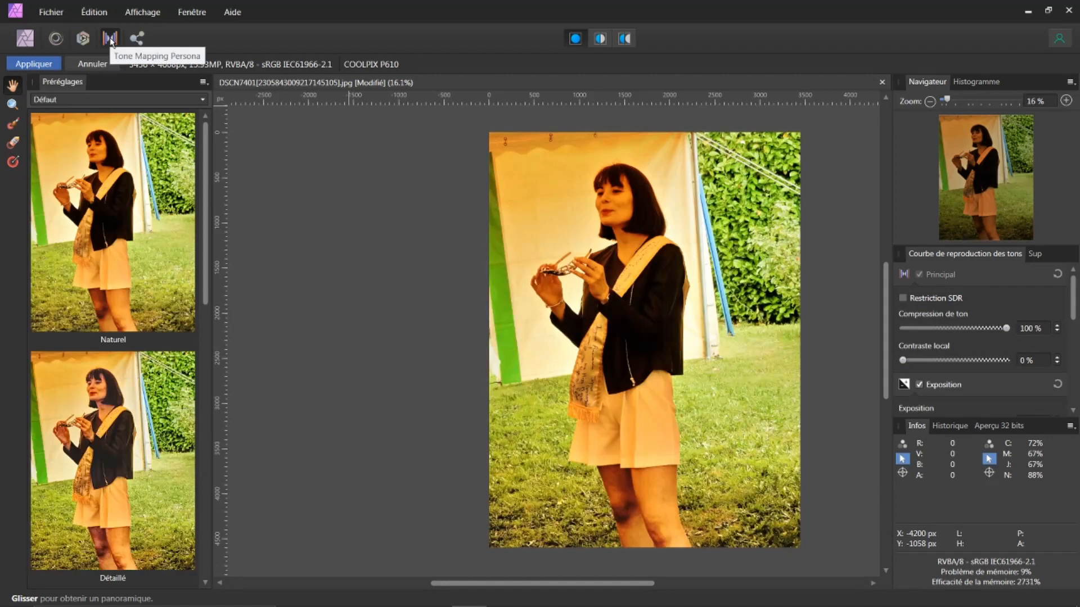
Preview the tone mapping presets Naturel, Détaillé, Froid, Noir et blanc à contraste élevé and Prononcé on the photo.
click(125, 195)
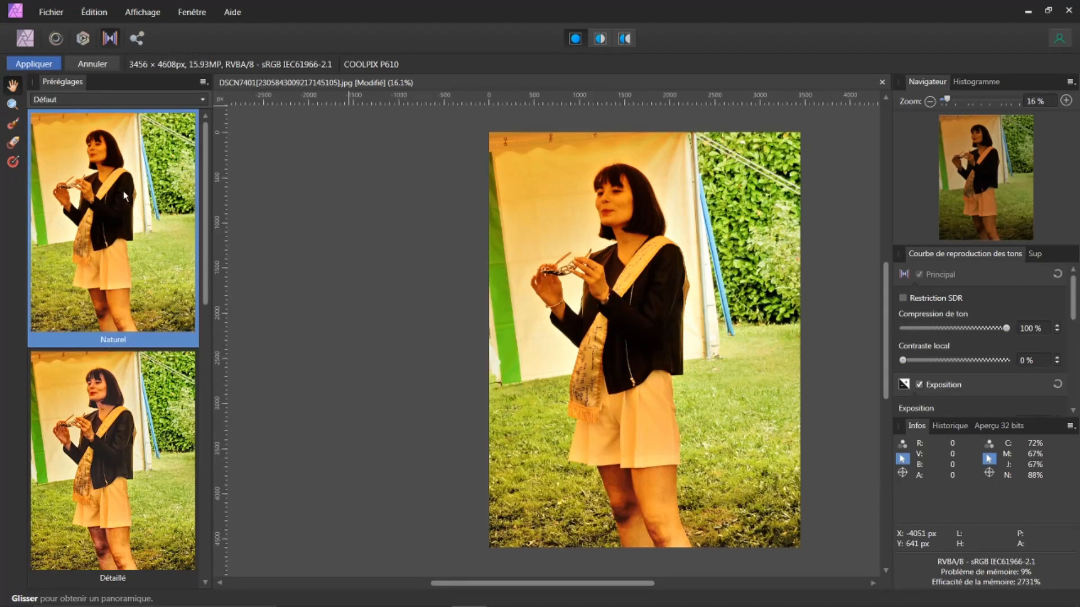
click(106, 411)
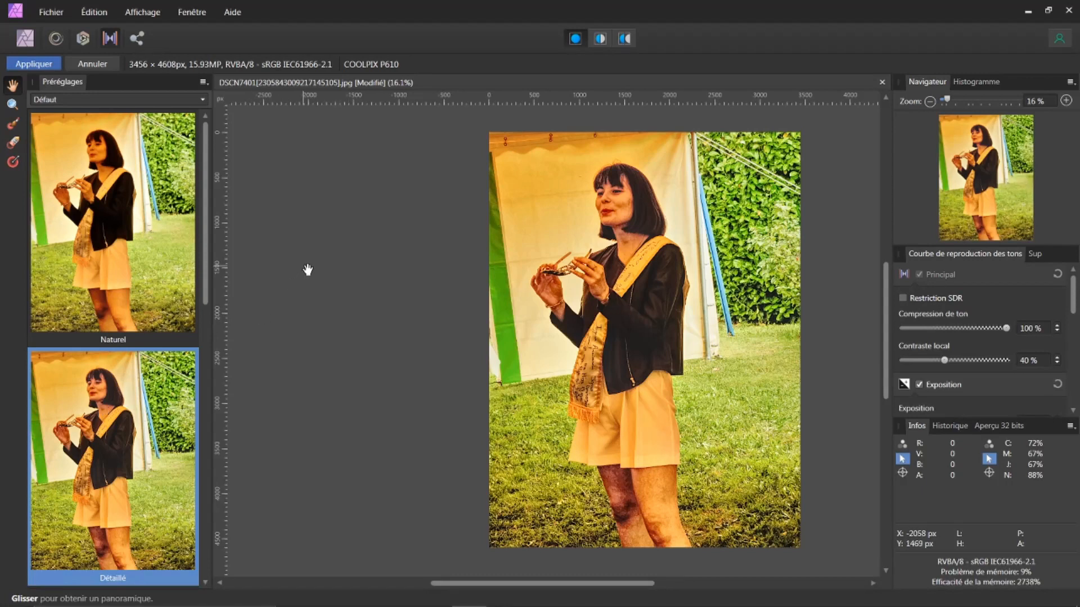
scroll(192, 326, down, 3)
scroll(189, 323, down, 6)
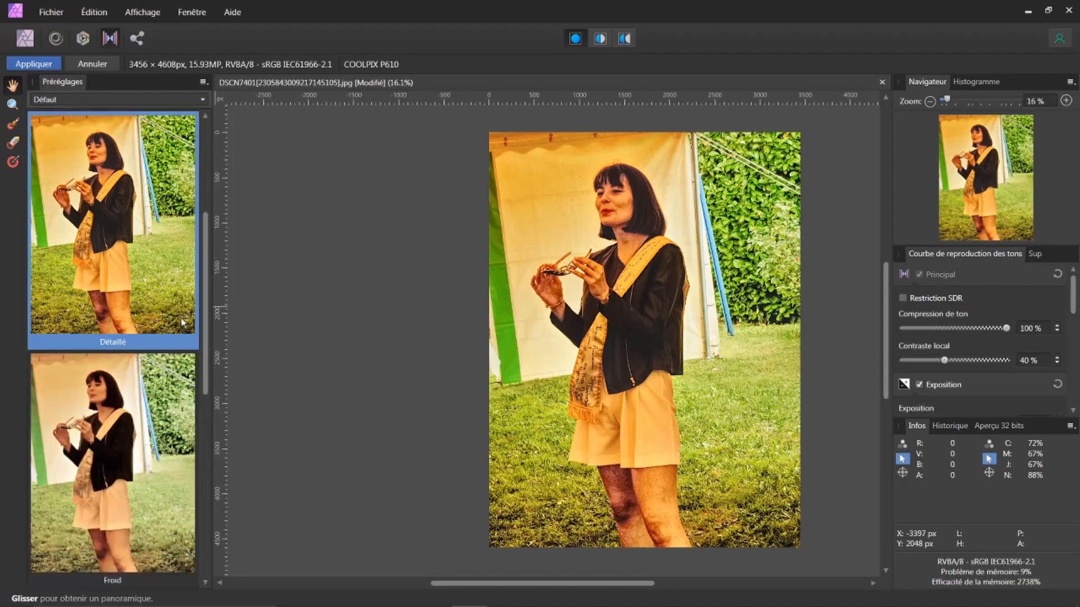
click(118, 383)
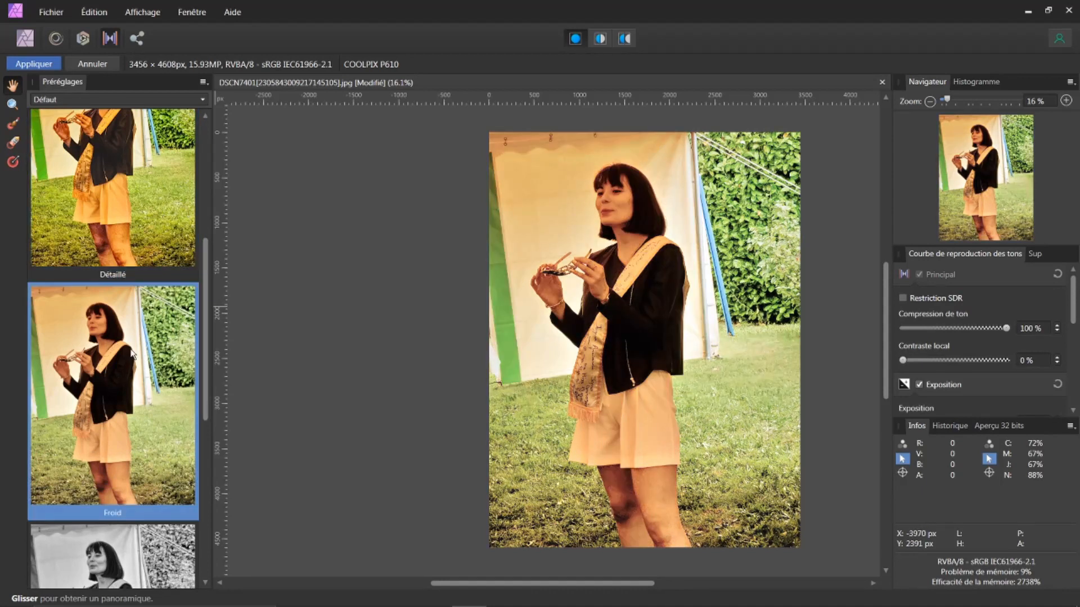
scroll(131, 352, down, 4)
click(109, 426)
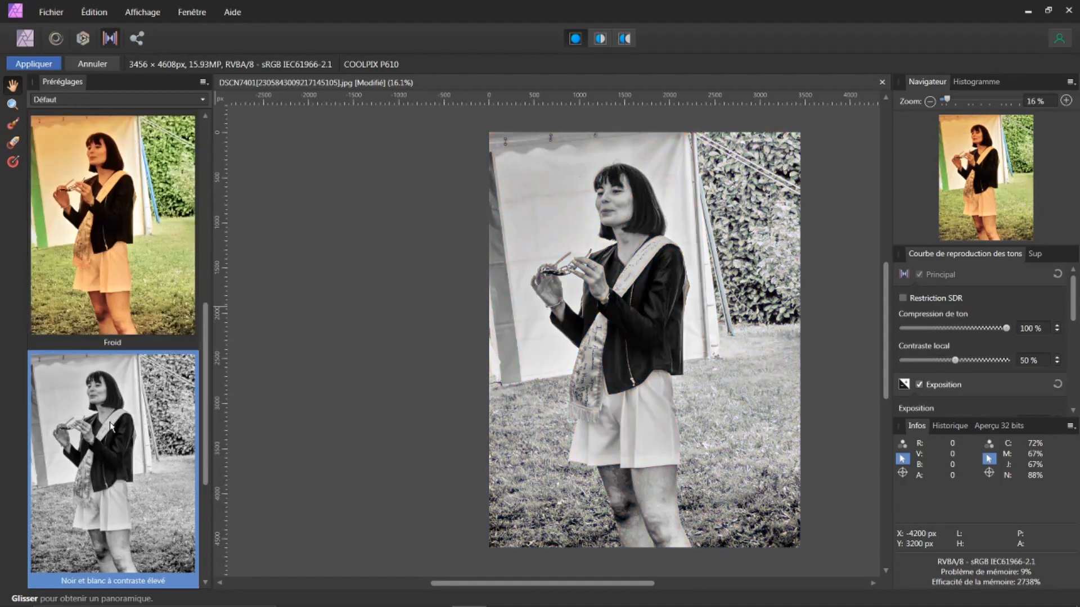
scroll(113, 424, down, 2)
scroll(112, 425, down, 3)
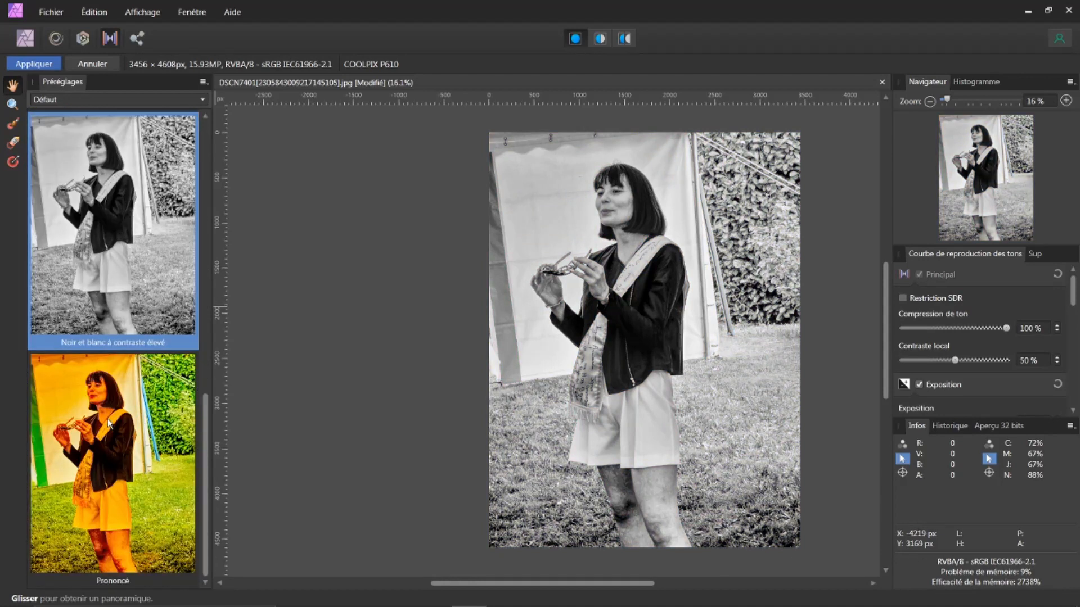
click(97, 488)
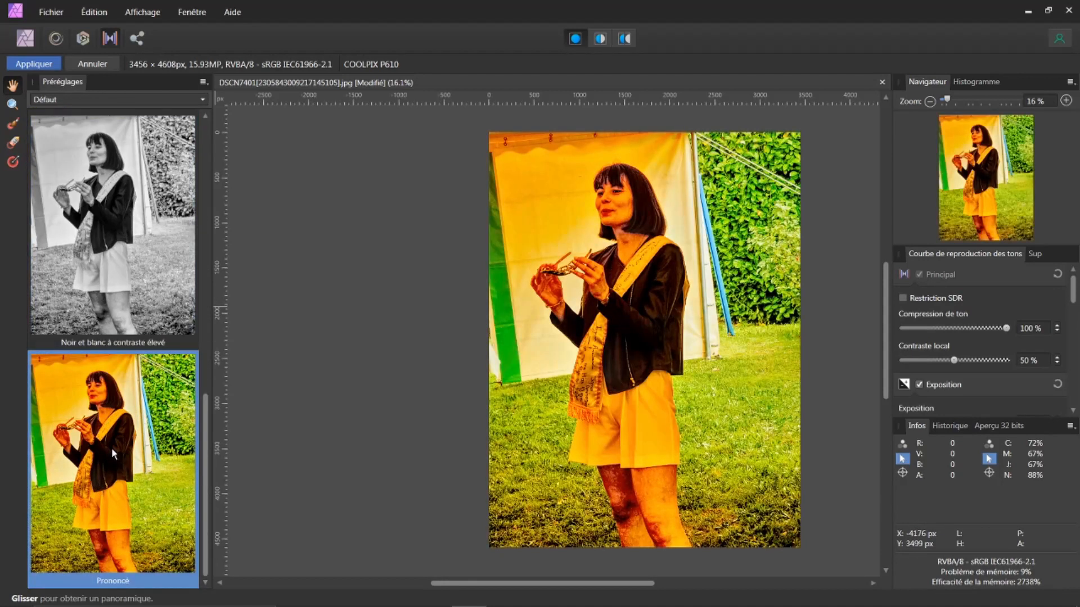
Apply the Froid tone mapping preset to the photo and examine the woman's face and upper body up close.
scroll(113, 453, up, 5)
scroll(112, 452, up, 2)
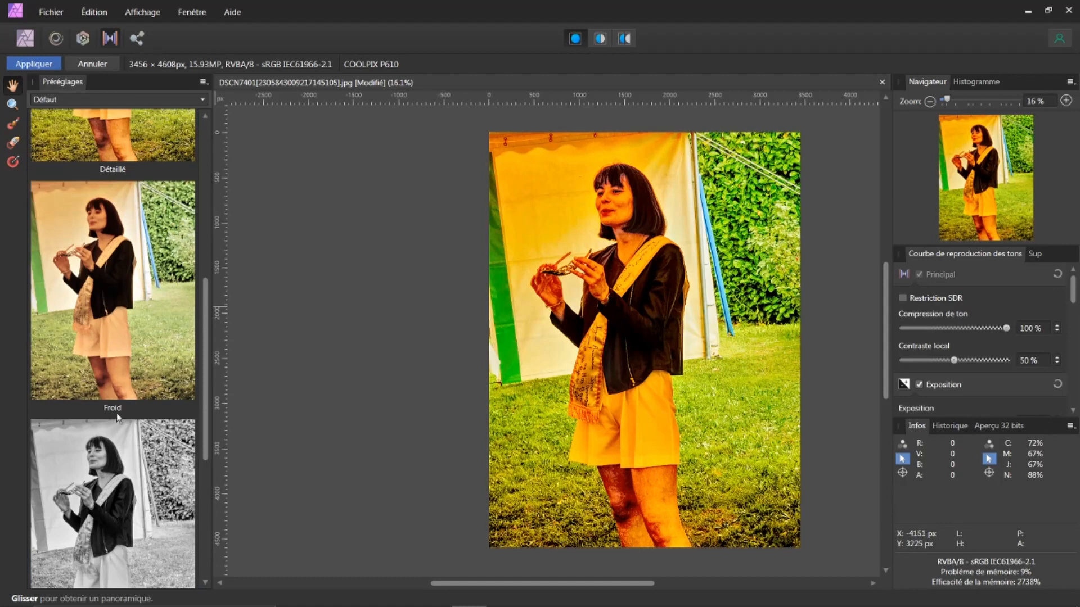
click(111, 281)
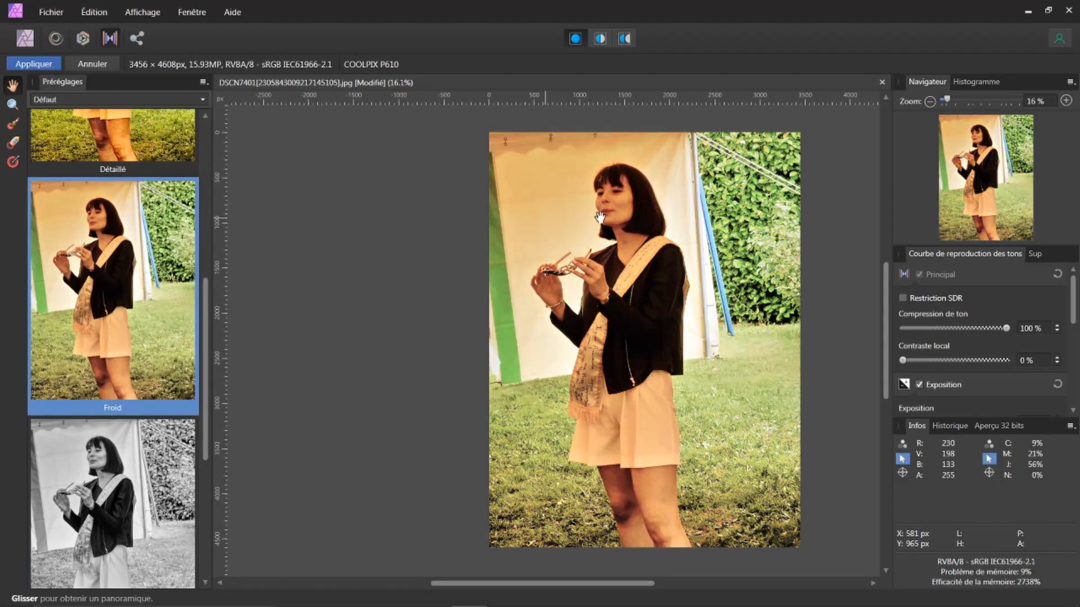
scroll(648, 212, up, 3)
scroll(649, 212, up, 1)
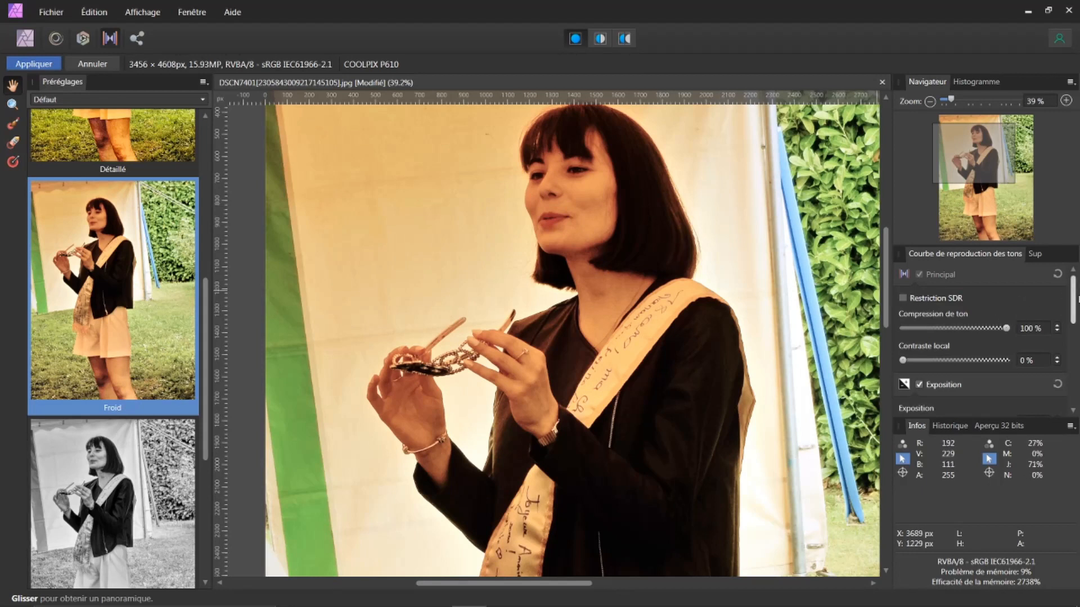
Enable Affinage des détails with a Rayon of 19 % and a Quantité of 38 %.
drag(1074, 298, 1073, 378)
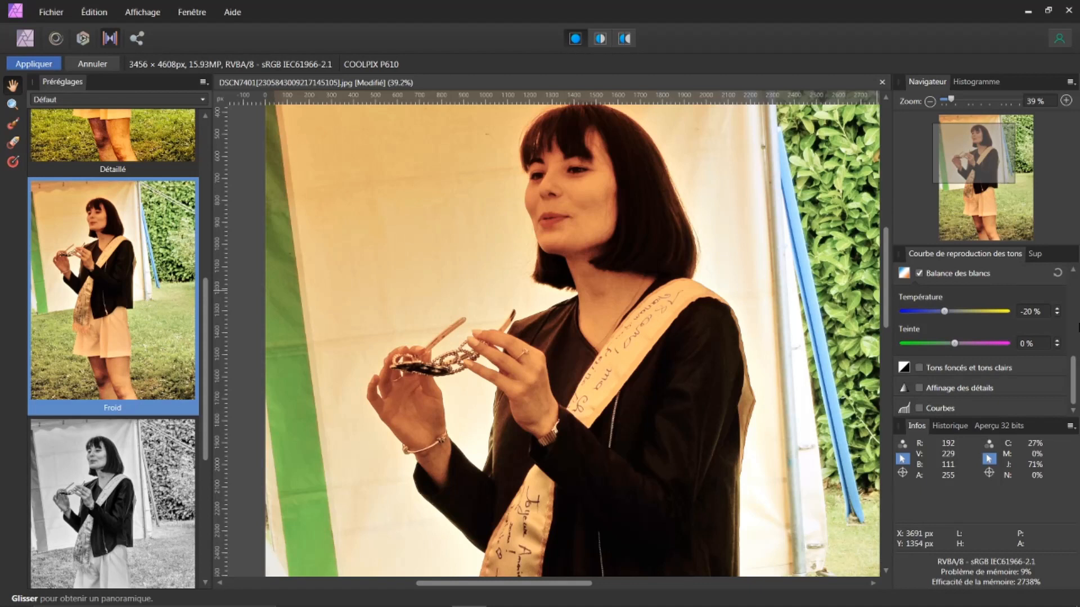
click(919, 388)
scroll(984, 372, down, 3)
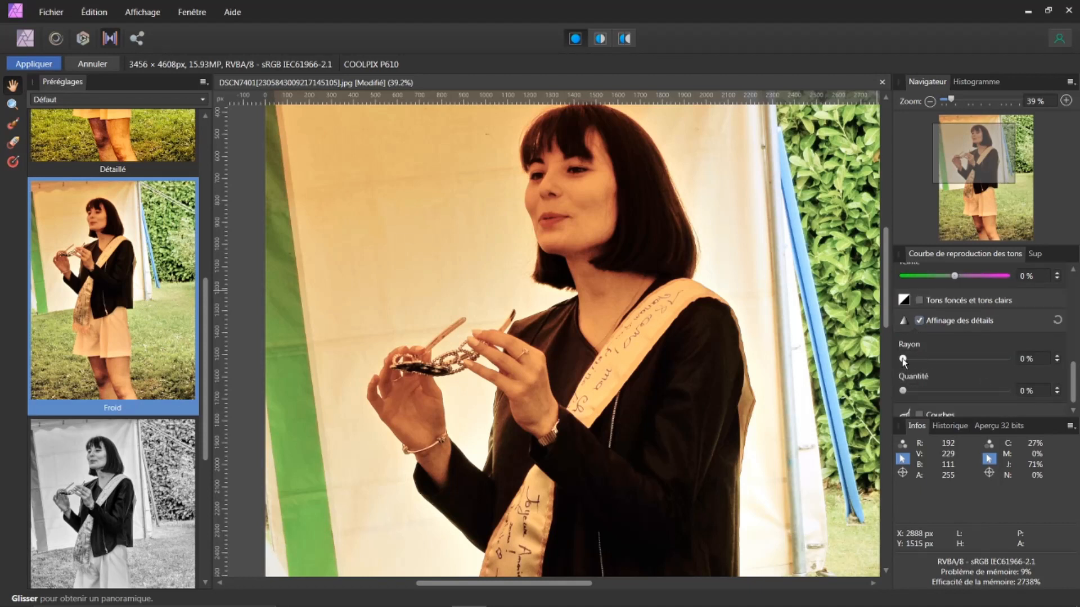
drag(903, 360, 1013, 372)
mouse_move(934, 365)
mouse_down()
mouse_move(906, 392)
mouse_move(982, 392)
mouse_move(902, 392)
mouse_move(992, 392)
mouse_move(941, 391)
mouse_move(932, 360)
mouse_move(949, 360)
mouse_move(923, 360)
mouse_up()
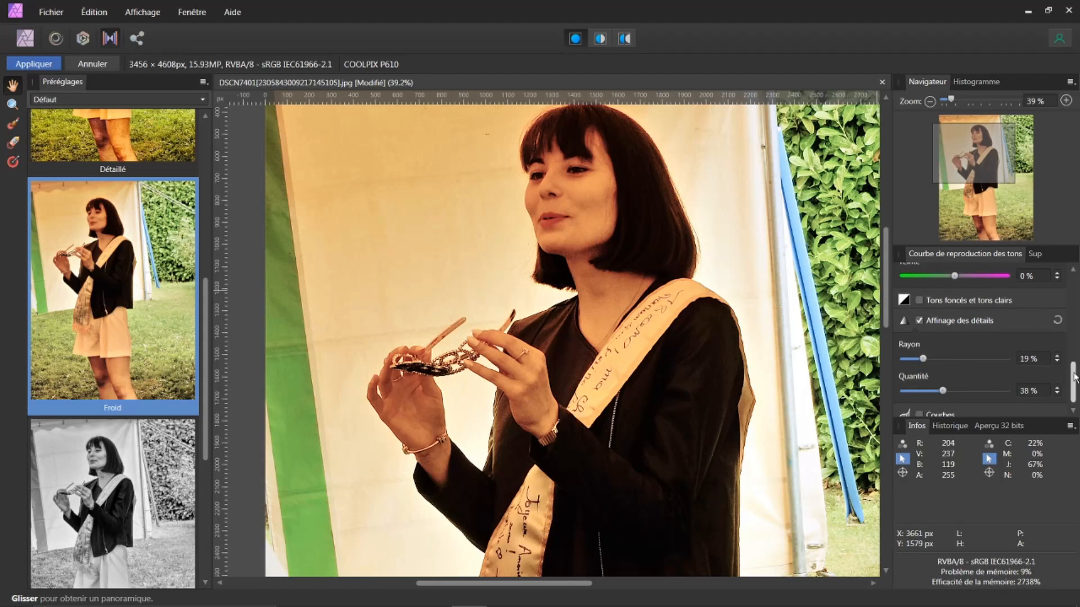
Set Contraste local to 21 % and apply the tone mapping to the duplicated layer.
drag(1074, 376, 1074, 289)
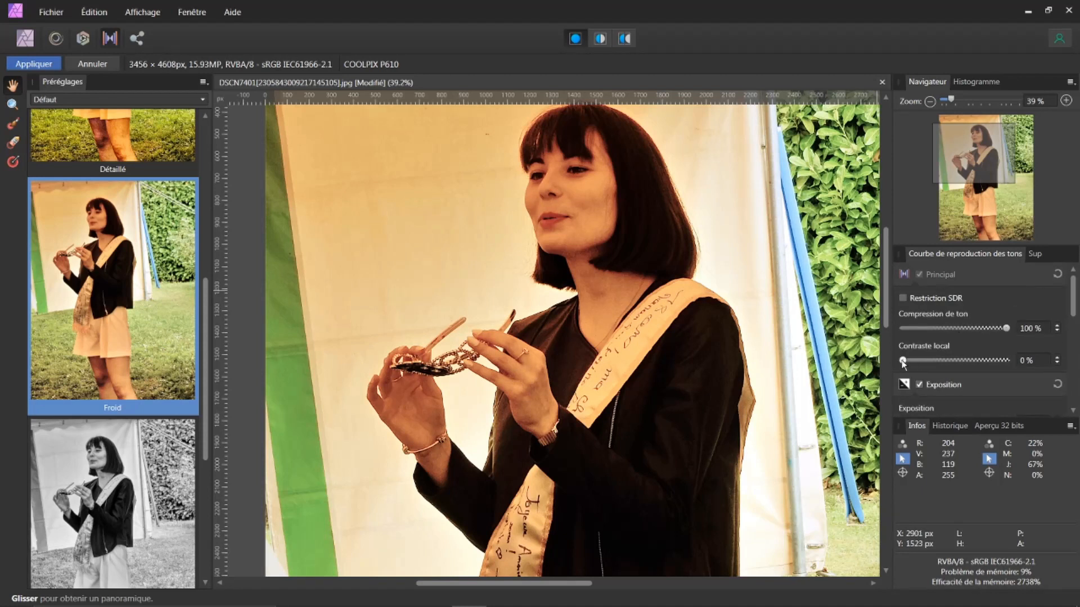
drag(903, 361, 925, 359)
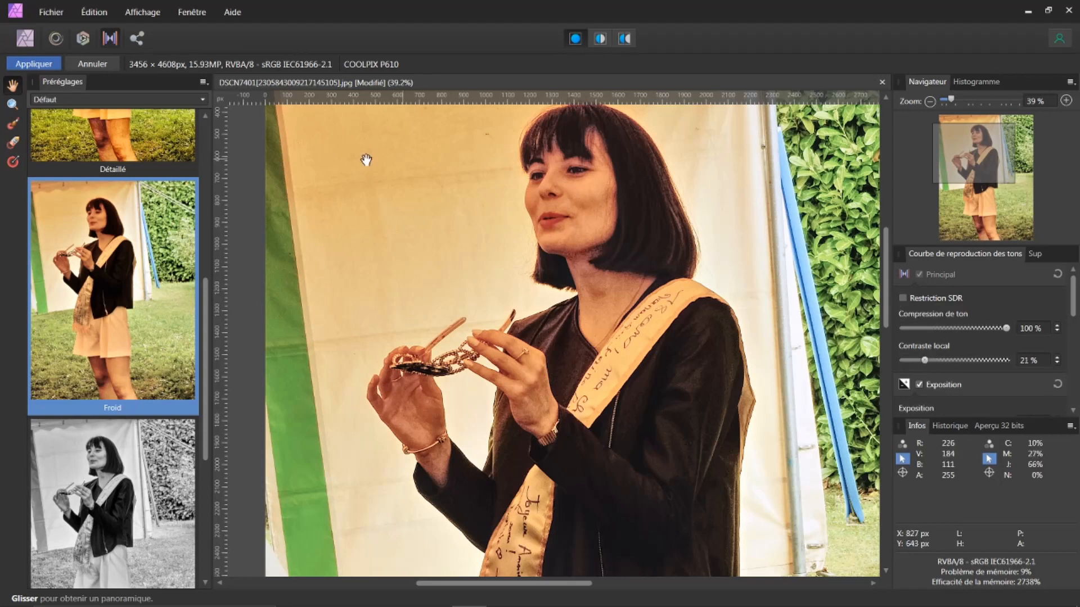
click(29, 66)
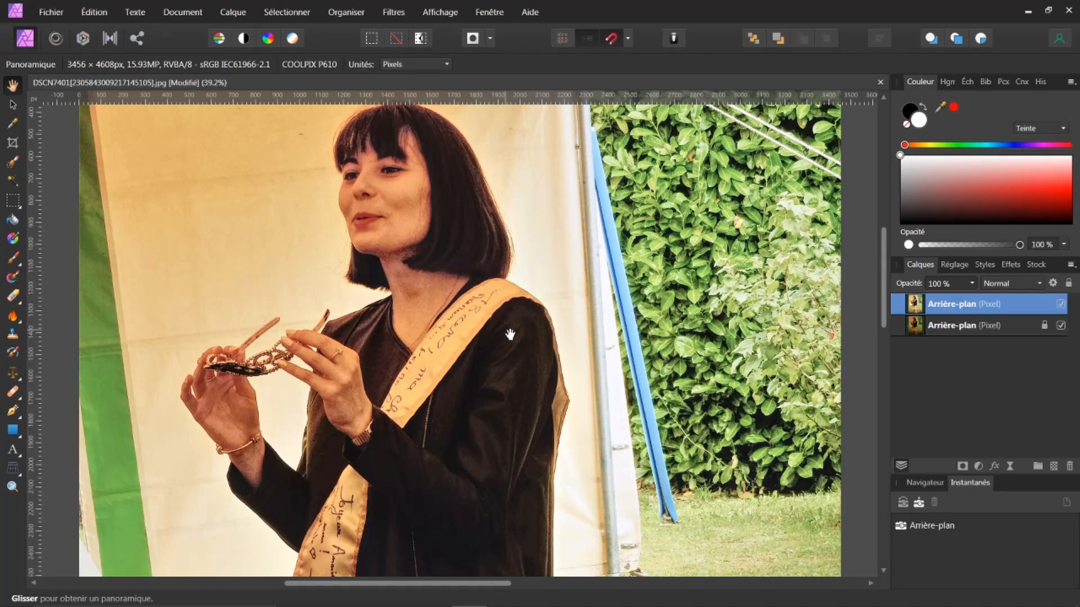
Compare the whole photo before and after tone mapping by hiding and showing the upper Arrière-plan layer.
key(ctrl+0)
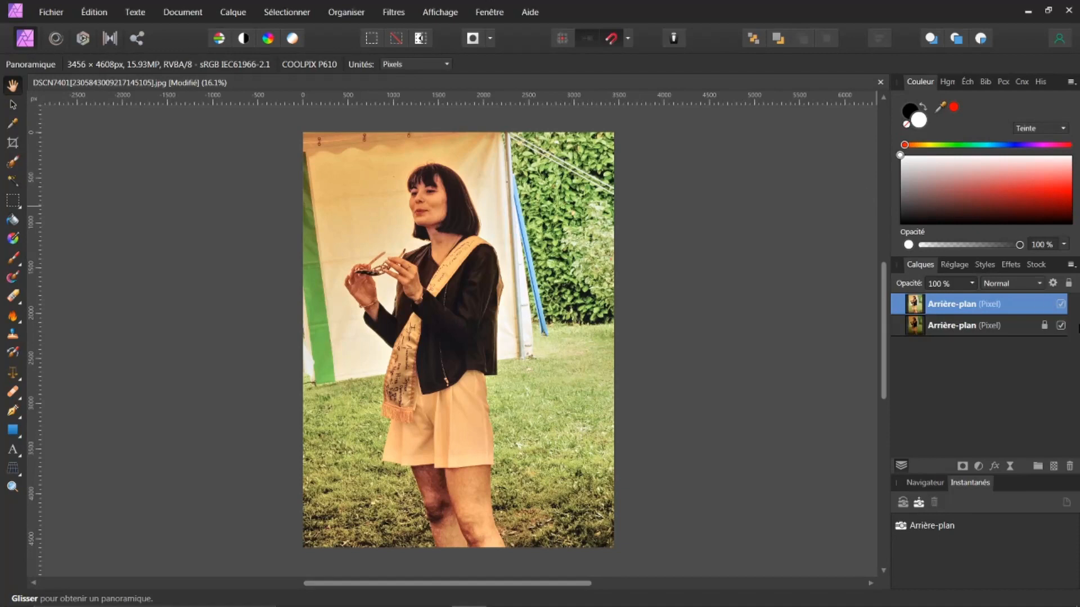
click(1060, 306)
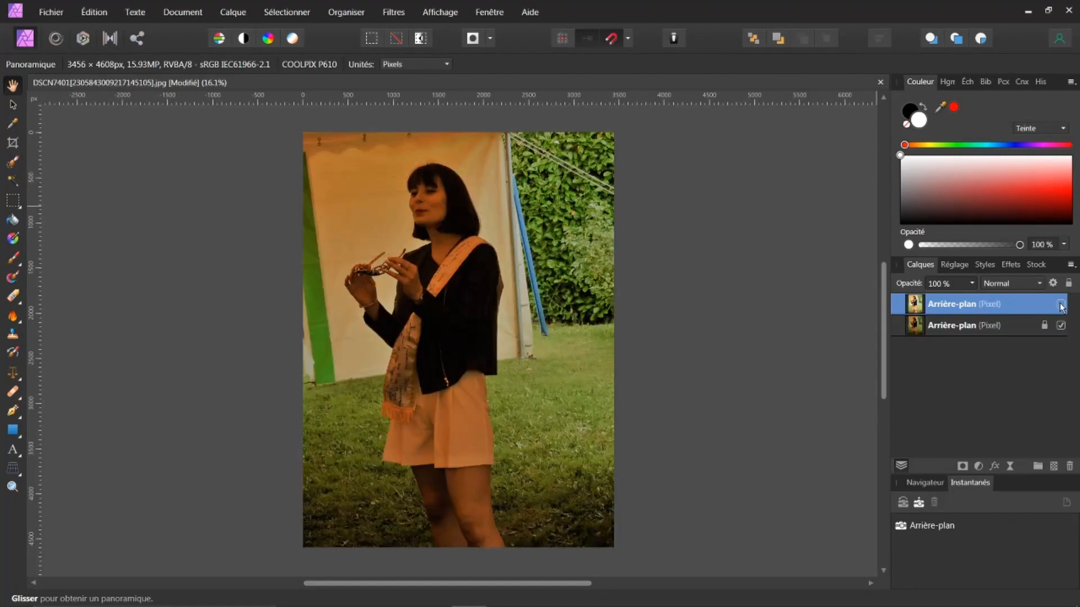
click(1061, 306)
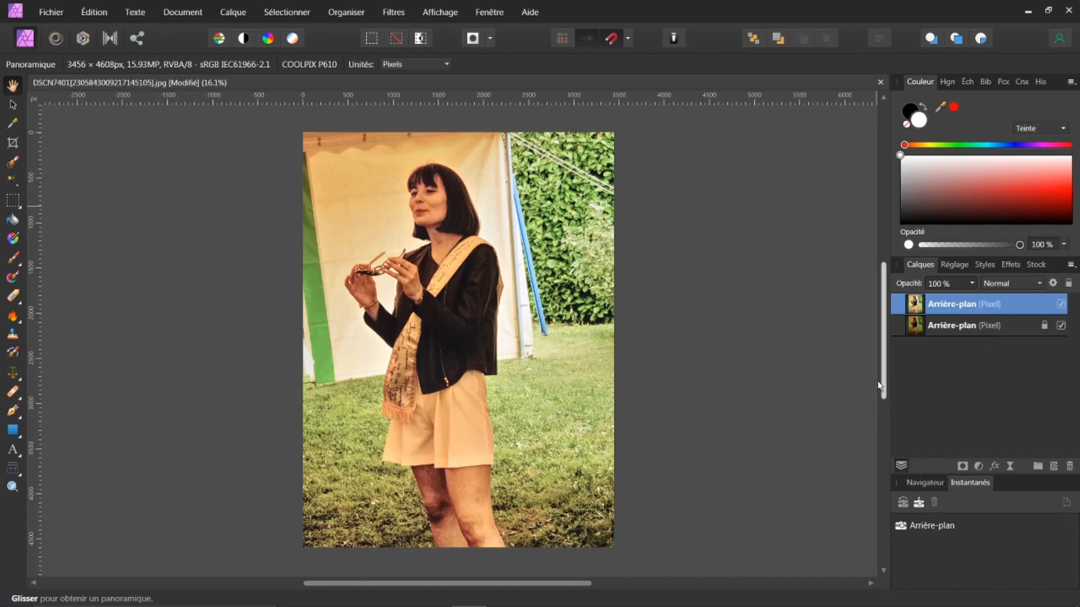
Apply the Antibruit filter to the upper Arrière-plan layer with Détail de luminance lowered to its minimum.
scroll(396, 200, up, 5)
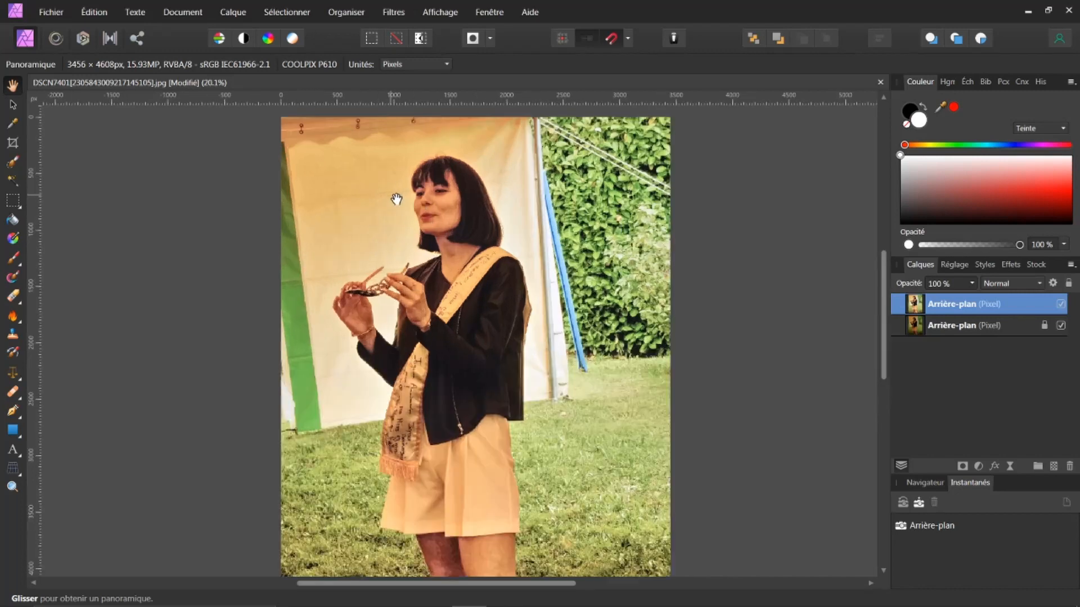
scroll(396, 199, up, 1)
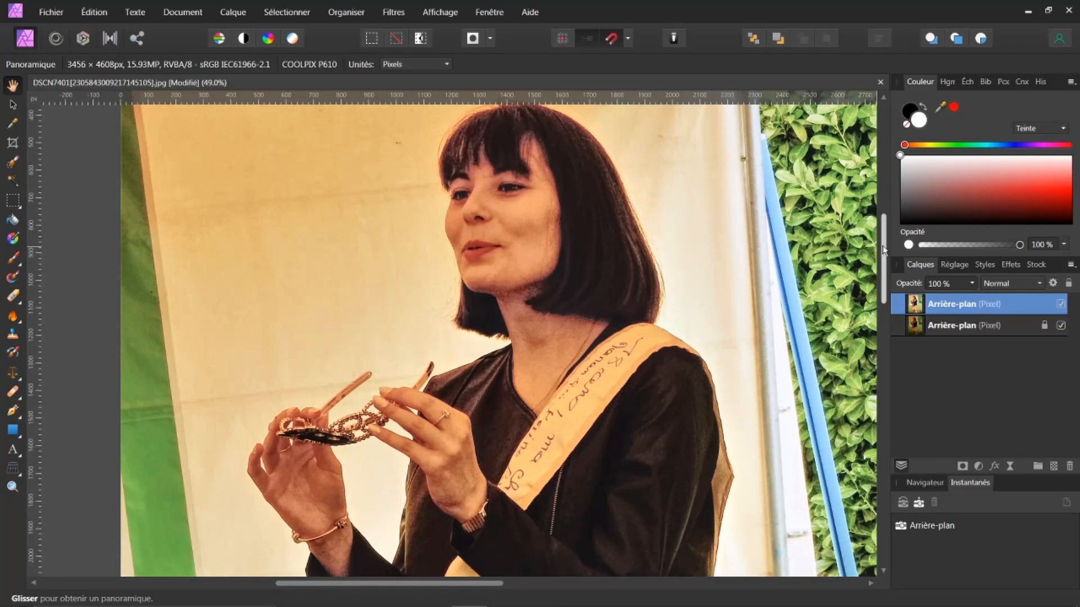
scroll(883, 250, up, 2)
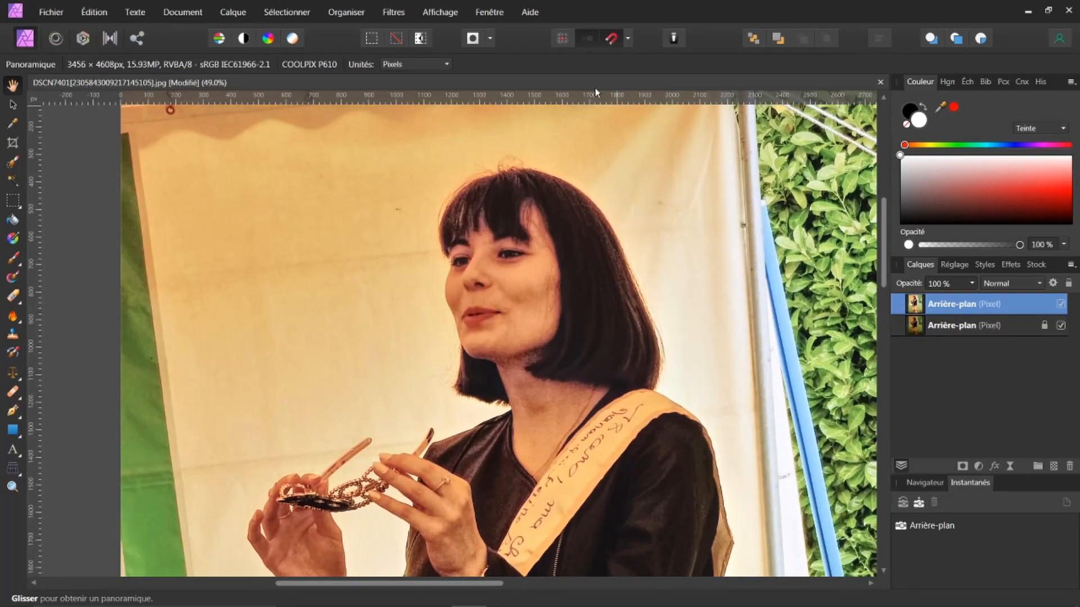
click(398, 13)
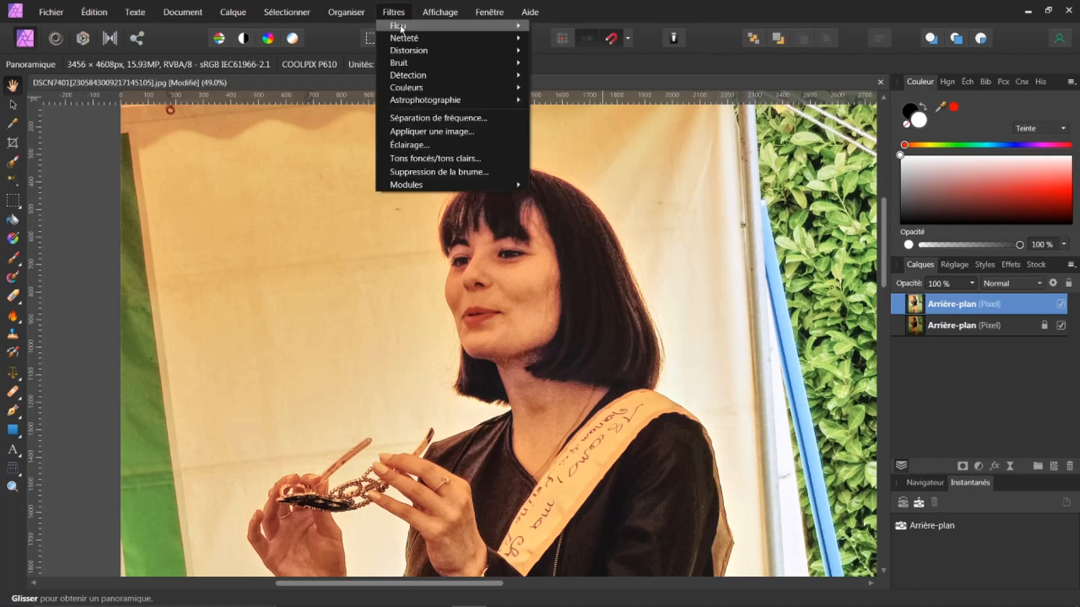
mouse_move(498, 64)
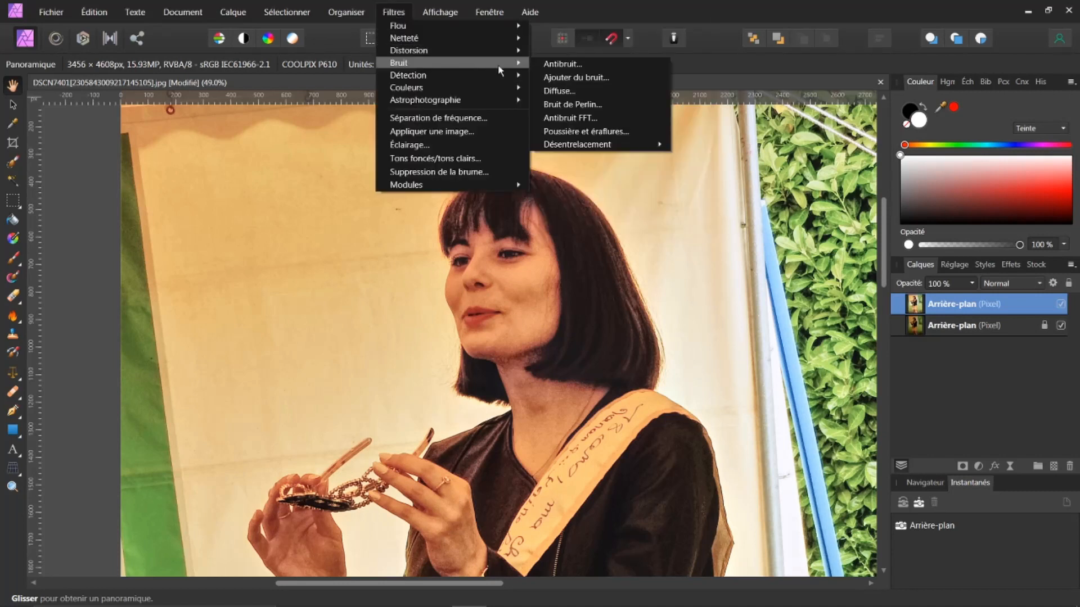
click(551, 64)
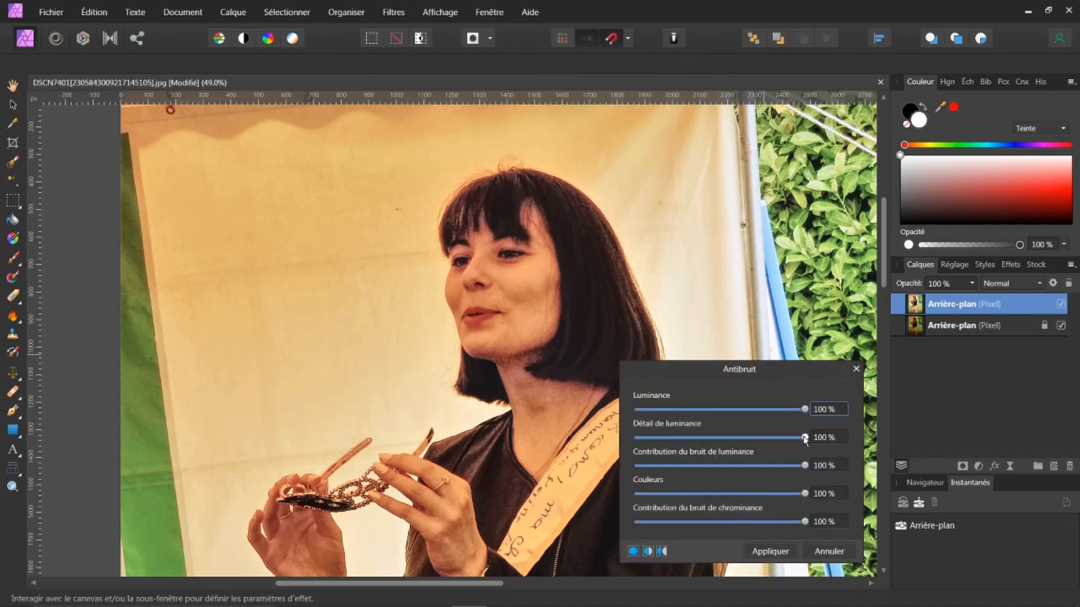
drag(805, 437, 612, 437)
click(770, 550)
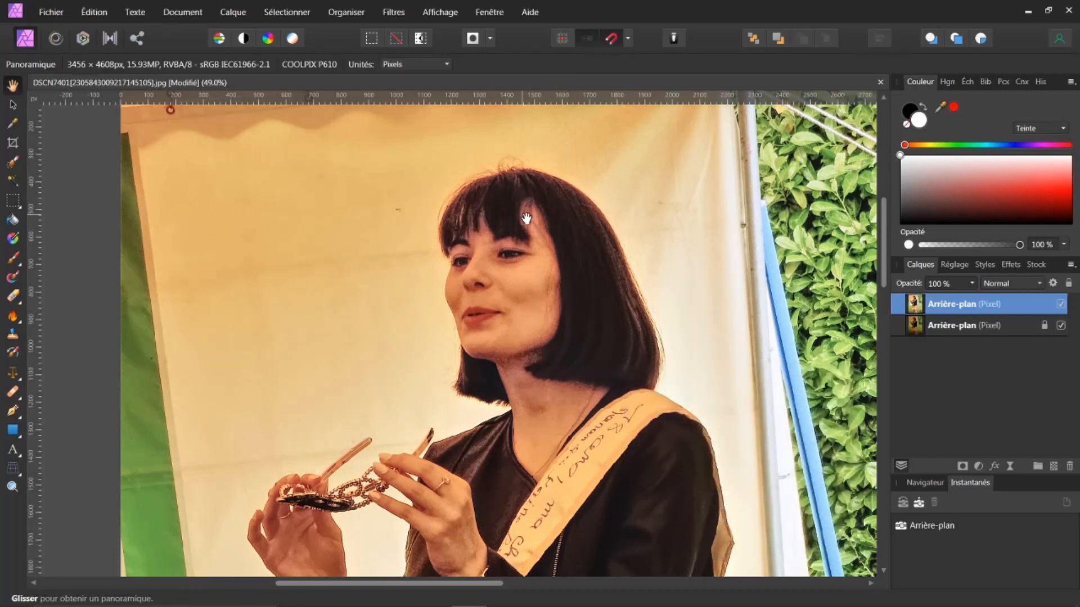
Sharpen the upper Arrière-plan layer with a Masque flou filter at Rayon 2,1 px and Facteur 1,271.
scroll(526, 218, up, 2)
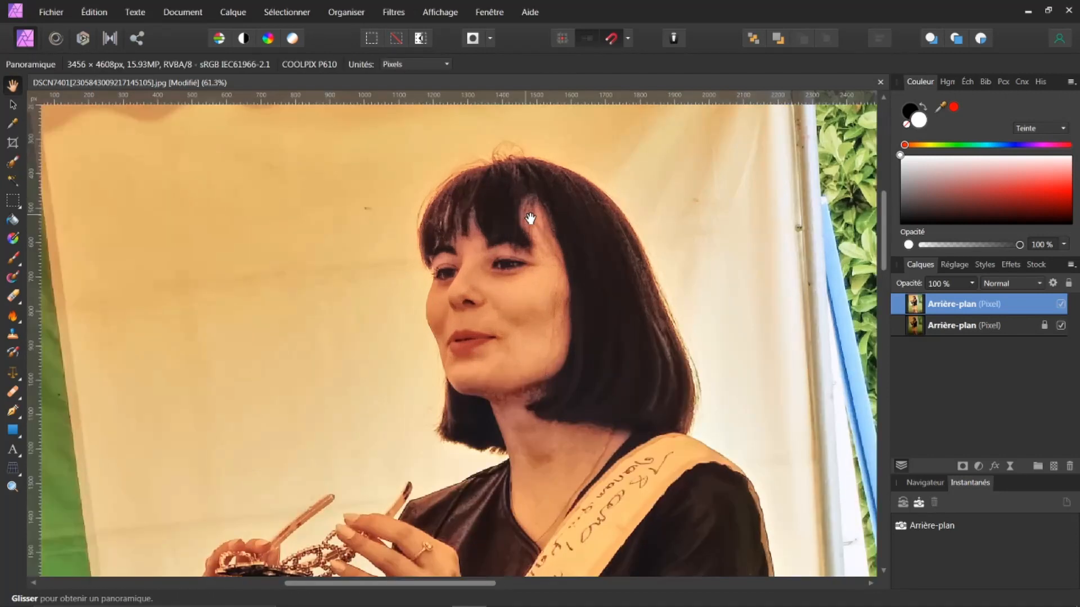
click(393, 12)
mouse_move(545, 60)
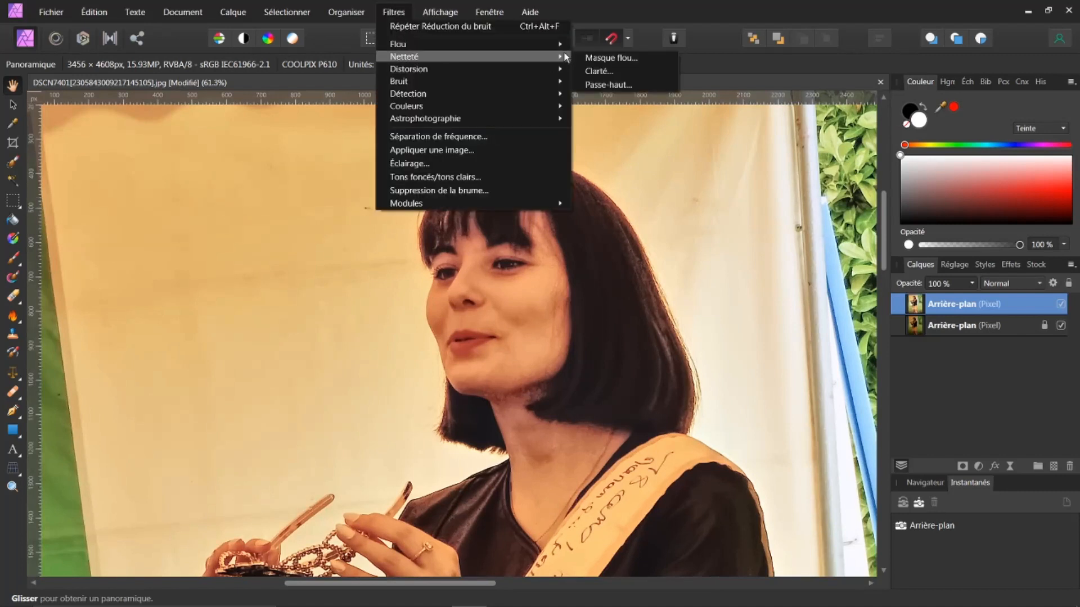
click(610, 57)
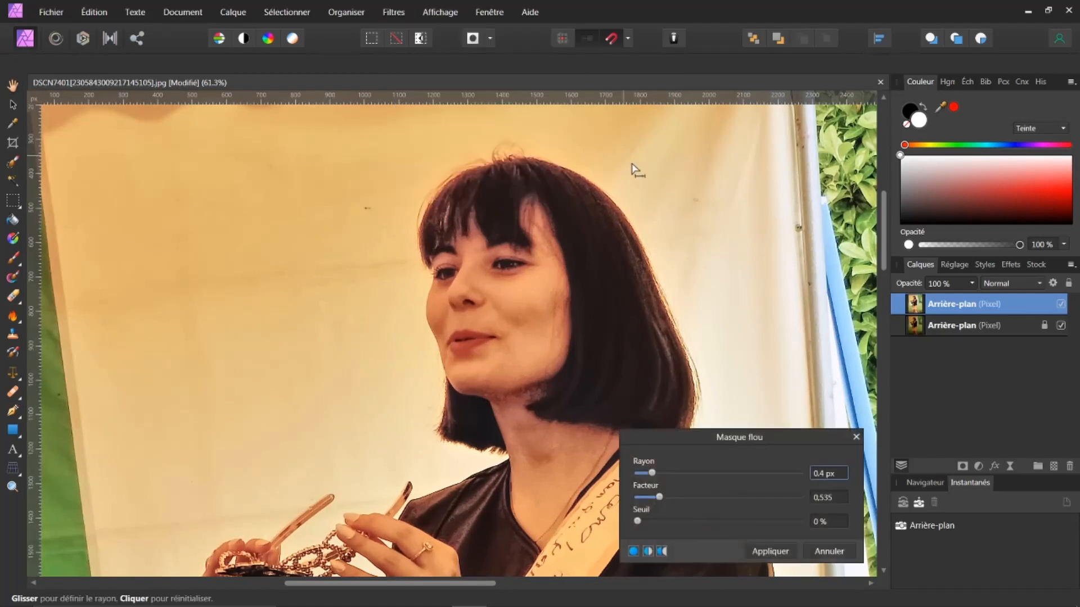
click(656, 471)
drag(679, 478, 677, 478)
drag(710, 501, 679, 473)
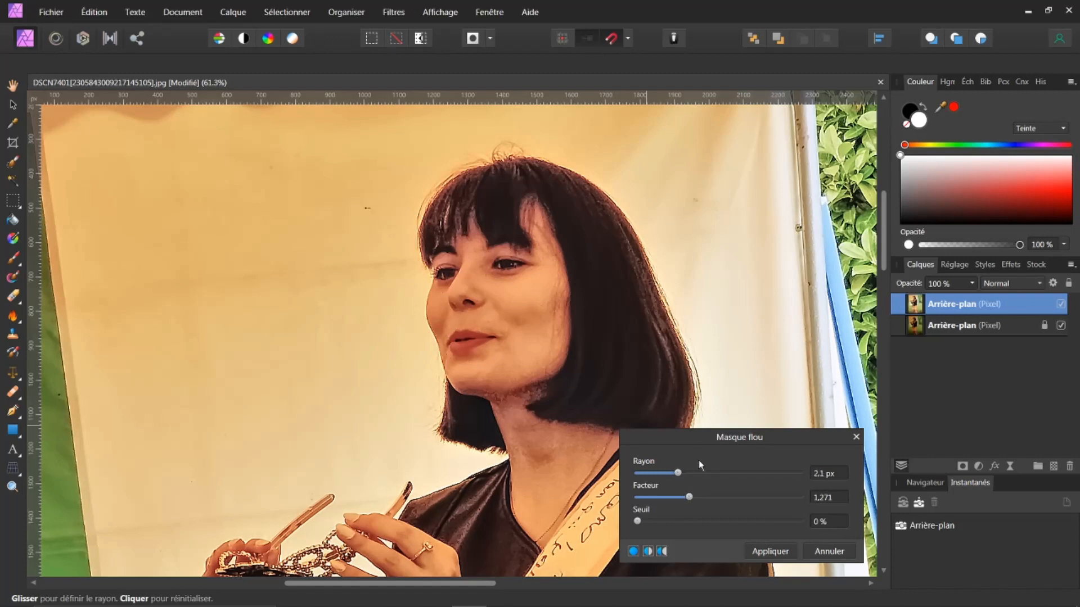
click(770, 552)
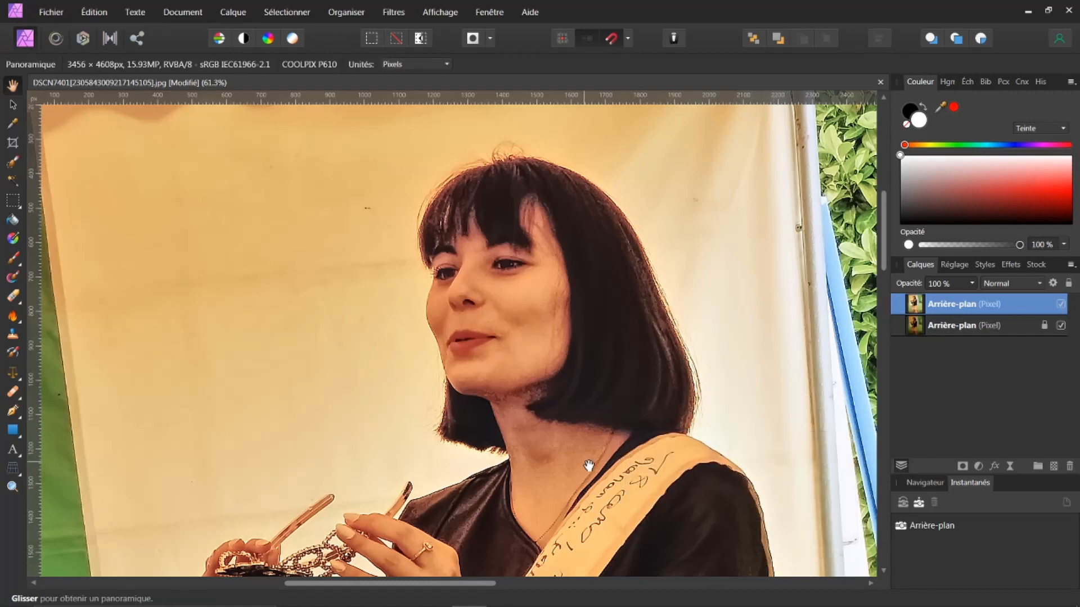
Compare the denoised and sharpened photo with the original by toggling the upper layer's visibility twice.
key(ctrl+0)
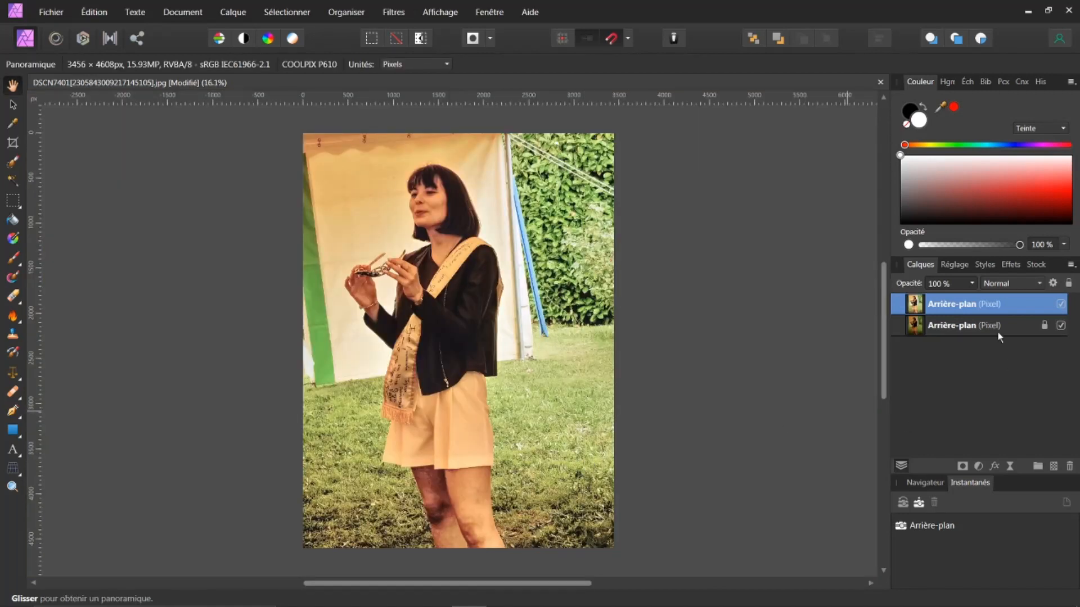
click(1061, 303)
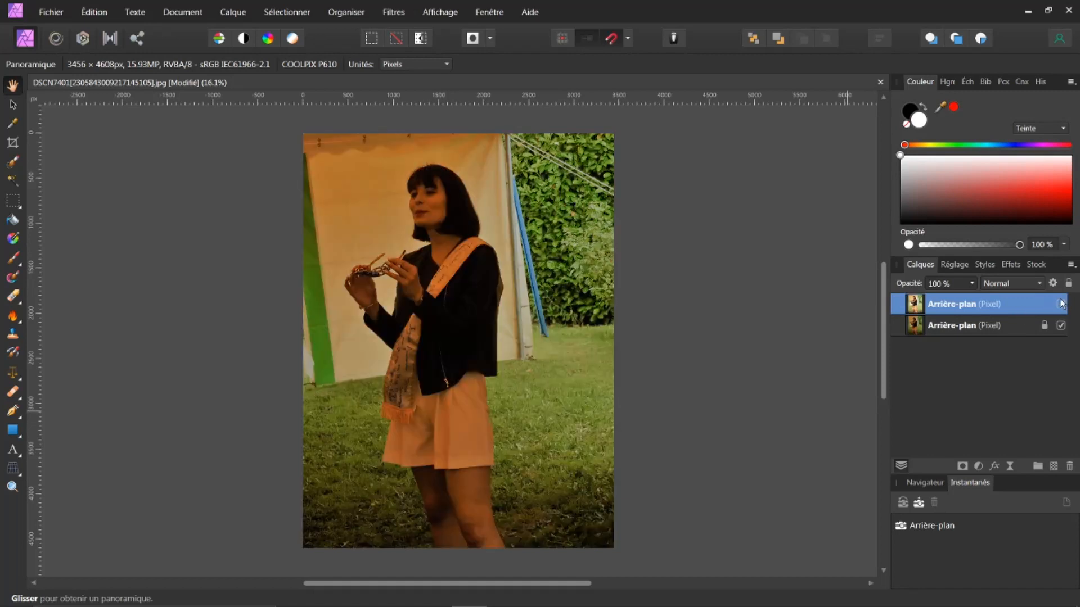
click(1061, 304)
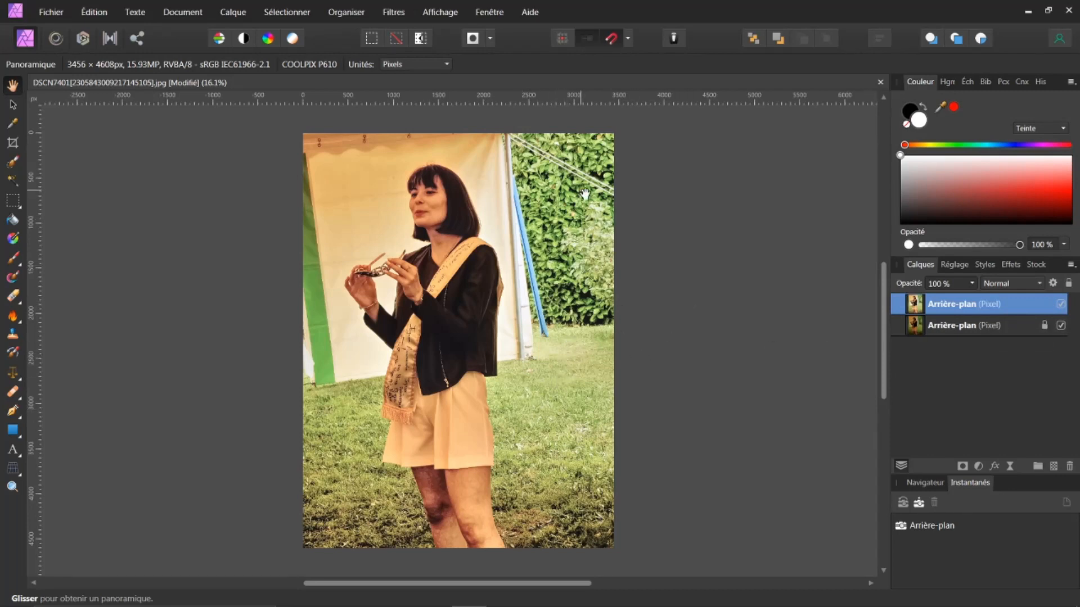
click(1062, 304)
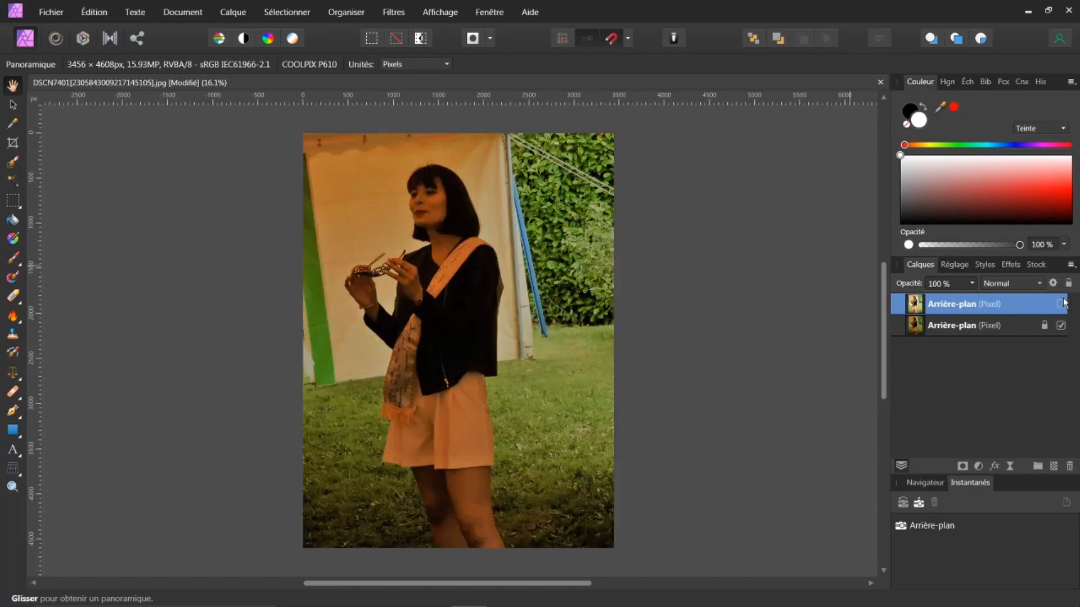
click(1061, 304)
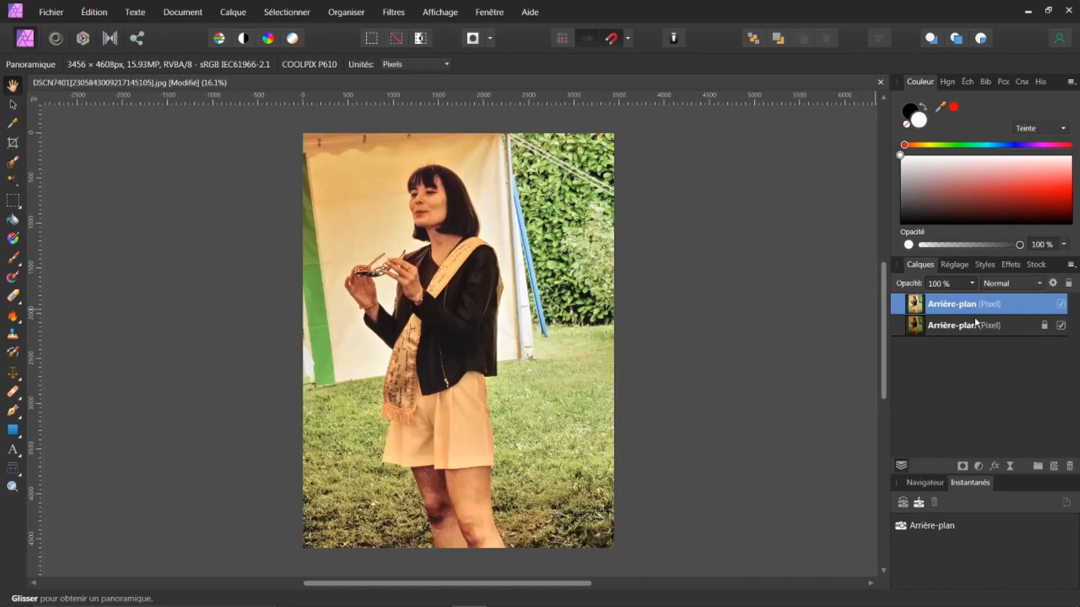
Add a mask to the upper Arrière-plan layer and enlarge the paint brush to 1239,5 px over the grass.
click(962, 466)
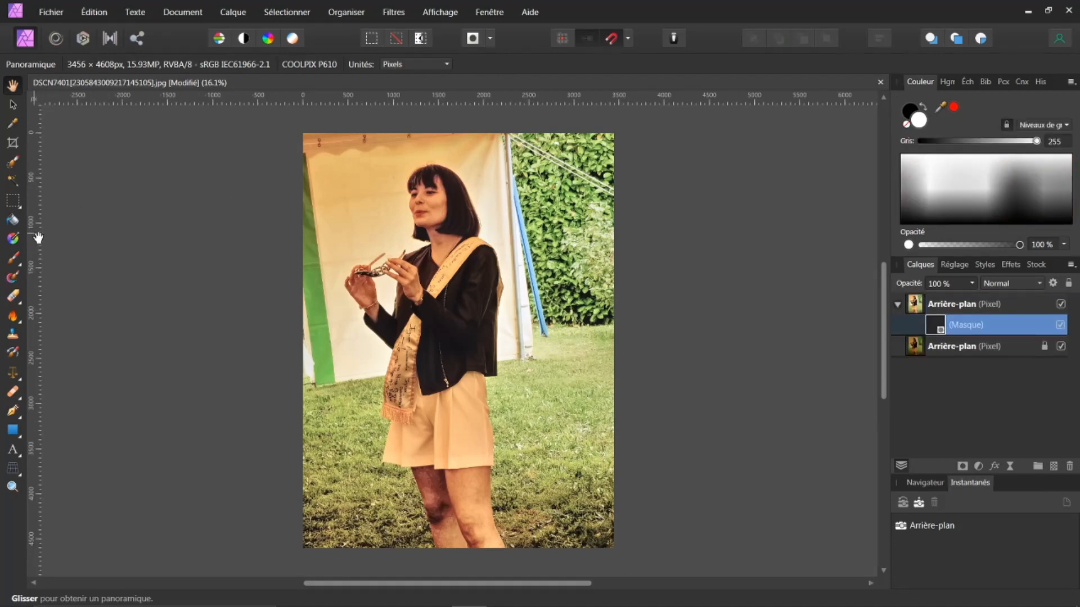
click(13, 259)
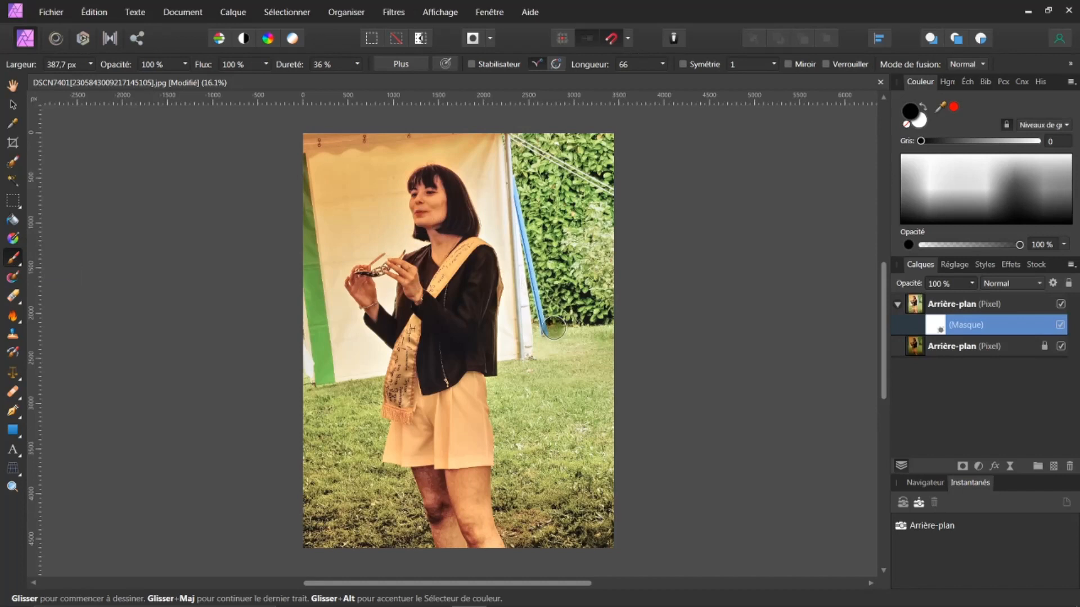
key(ctrl+alt)
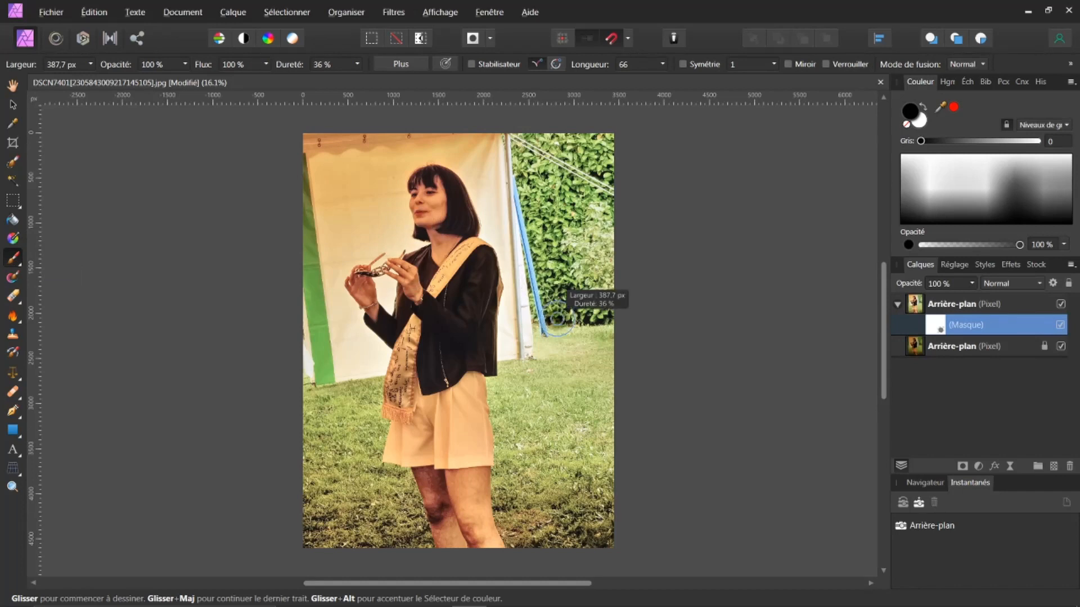
drag(547, 370, 587, 370)
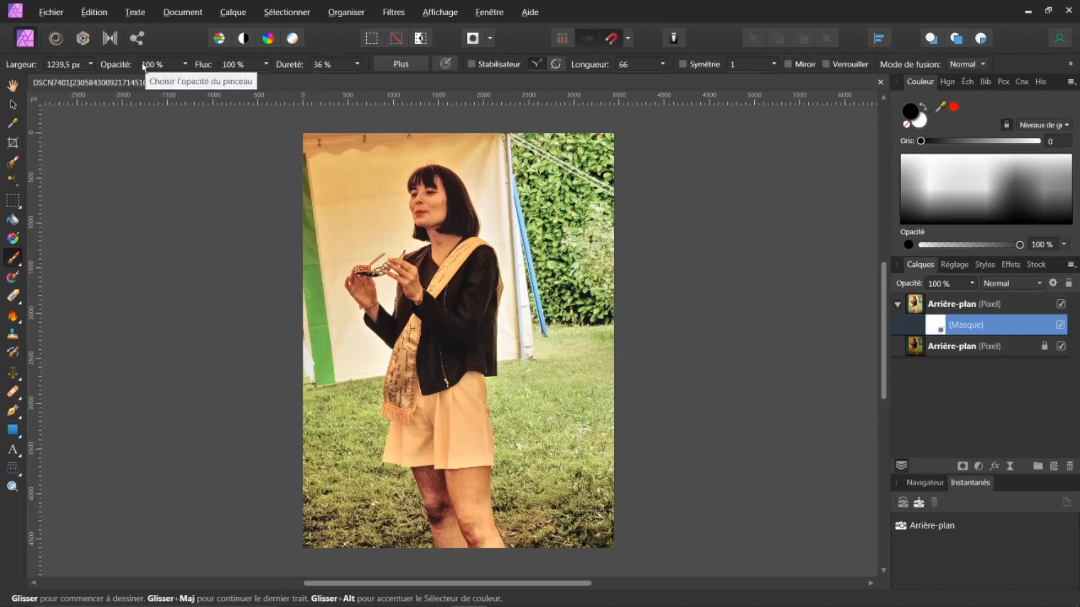
mouse_move(568, 399)
mouse_down()
mouse_move(532, 365)
mouse_move(512, 381)
mouse_move(549, 368)
mouse_move(528, 402)
mouse_move(576, 395)
mouse_move(530, 398)
mouse_move(560, 369)
mouse_up()
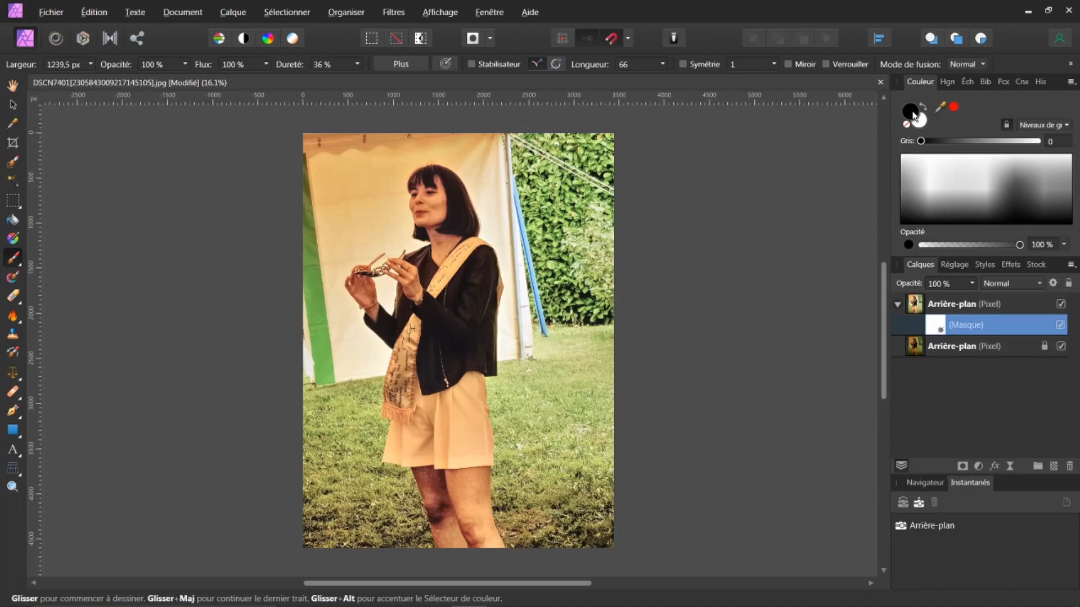
Set the brush colour for the mask to a mid grey with a value of 155.
drag(907, 184, 902, 180)
drag(906, 179, 903, 182)
click(902, 176)
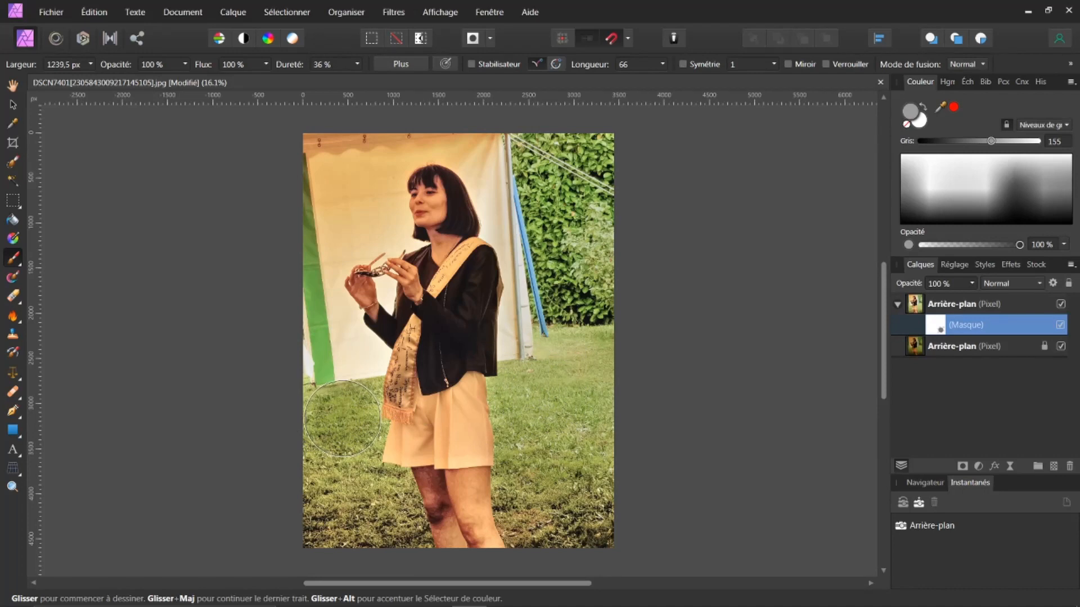
Paint the mask with a grey of 194 over the grass around the woman and compare the result with the original photo.
click(907, 170)
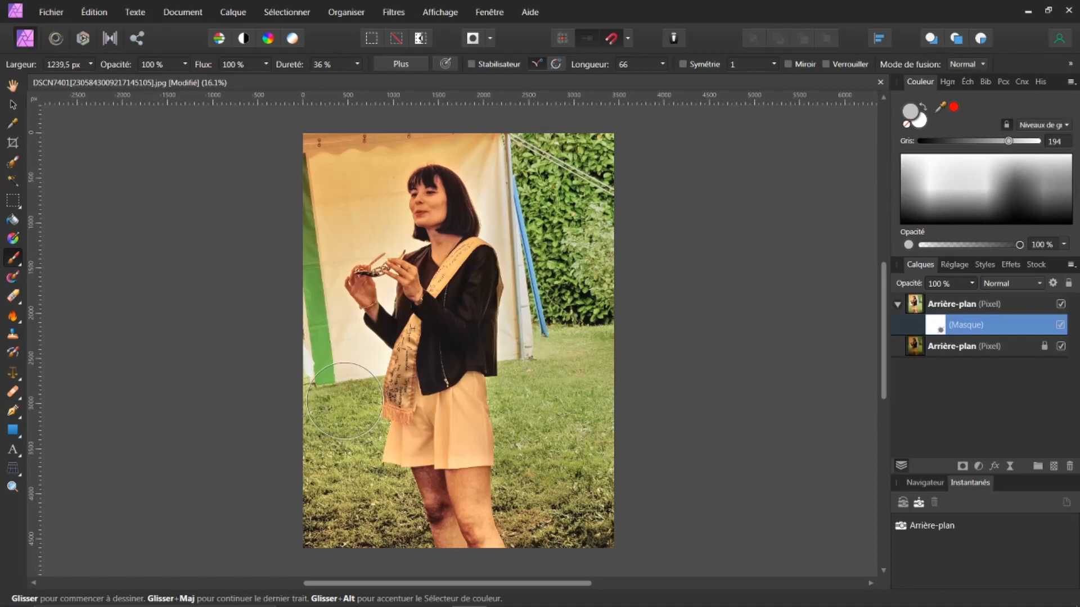
mouse_move(351, 474)
mouse_down()
mouse_move(384, 483)
mouse_move(333, 486)
mouse_up()
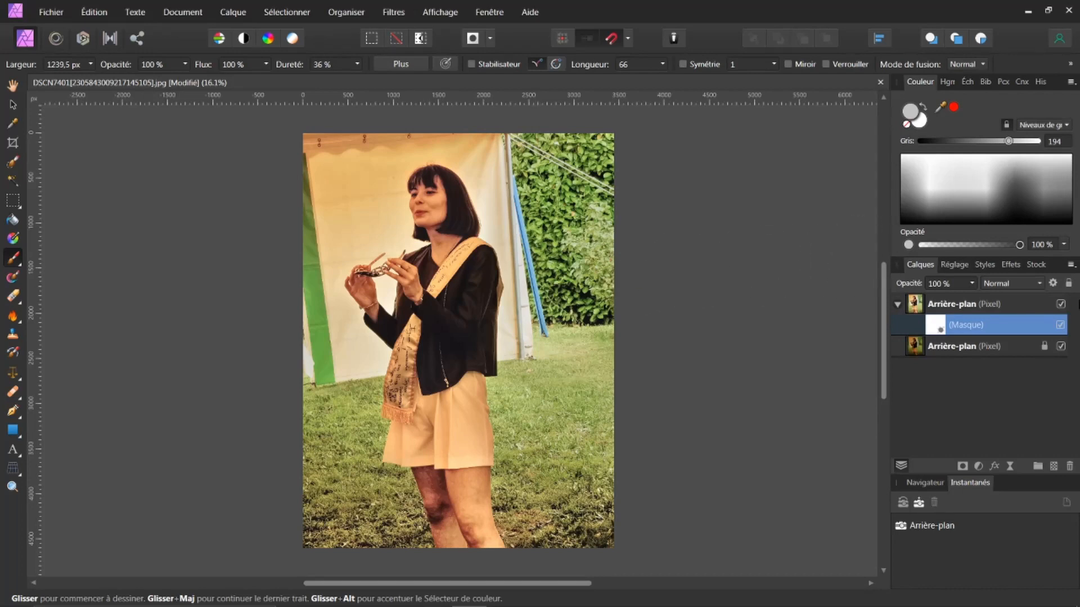
click(1061, 304)
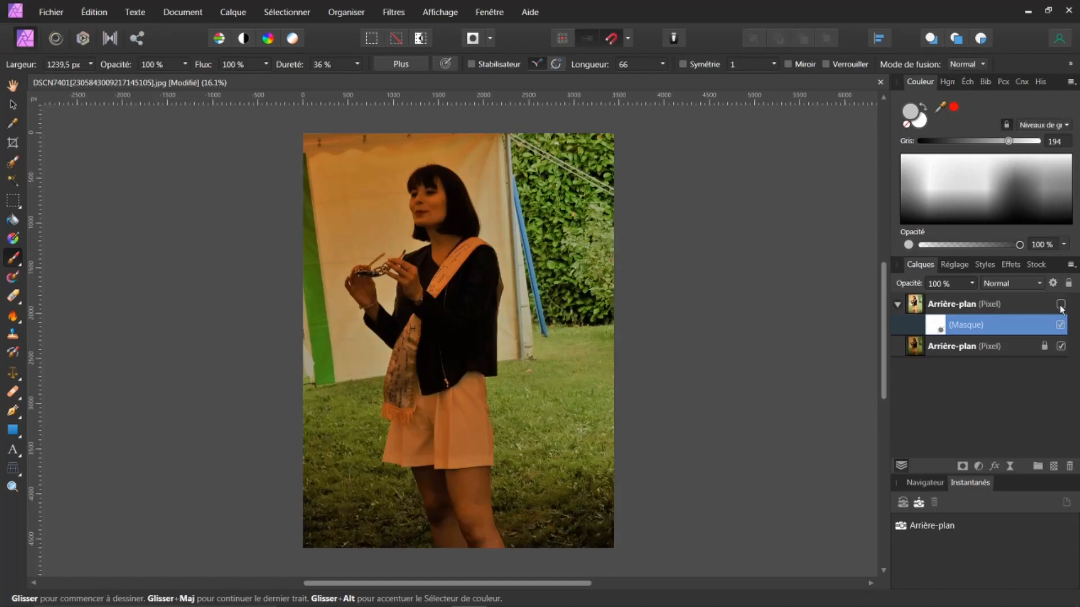
click(1061, 304)
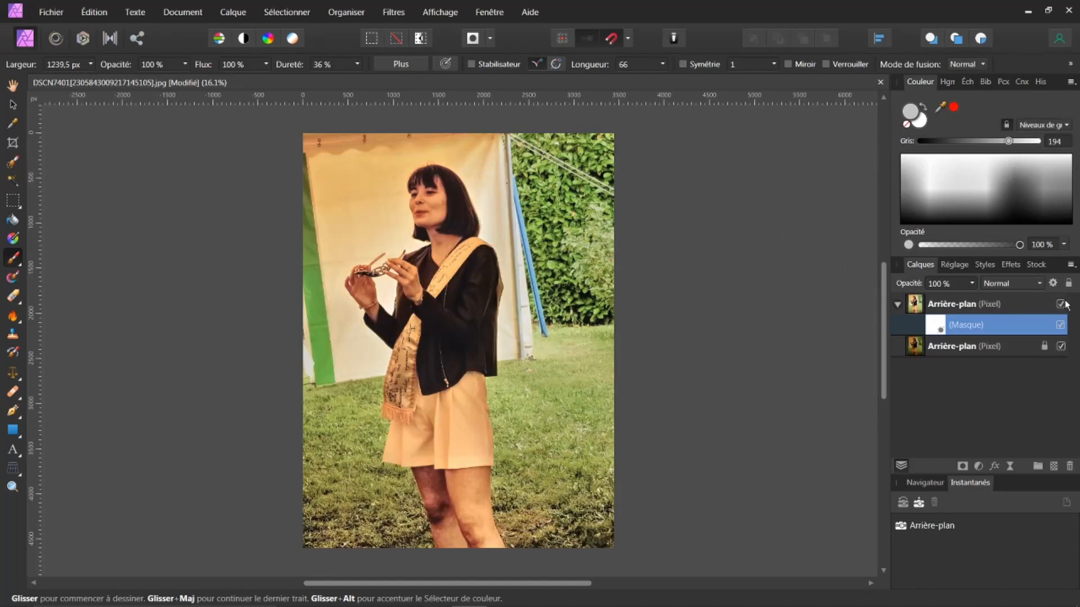
click(918, 303)
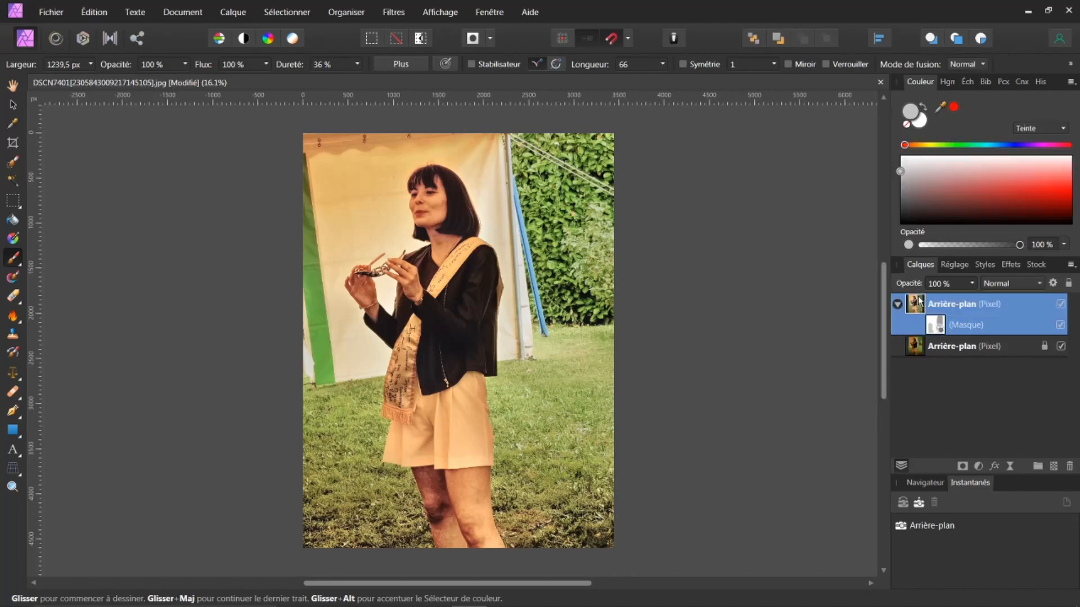
click(978, 467)
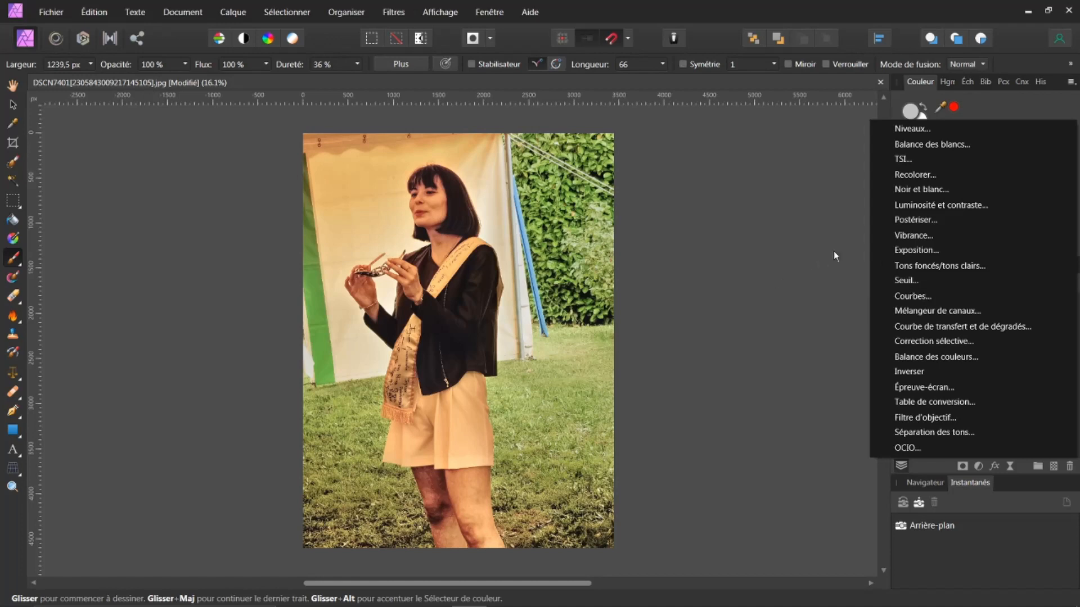
click(730, 281)
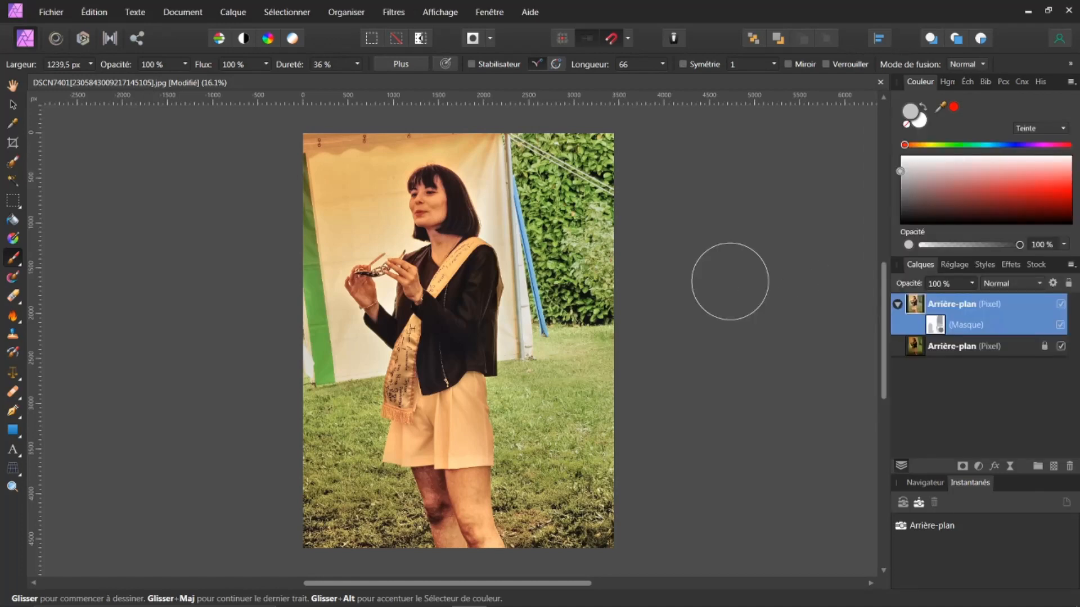